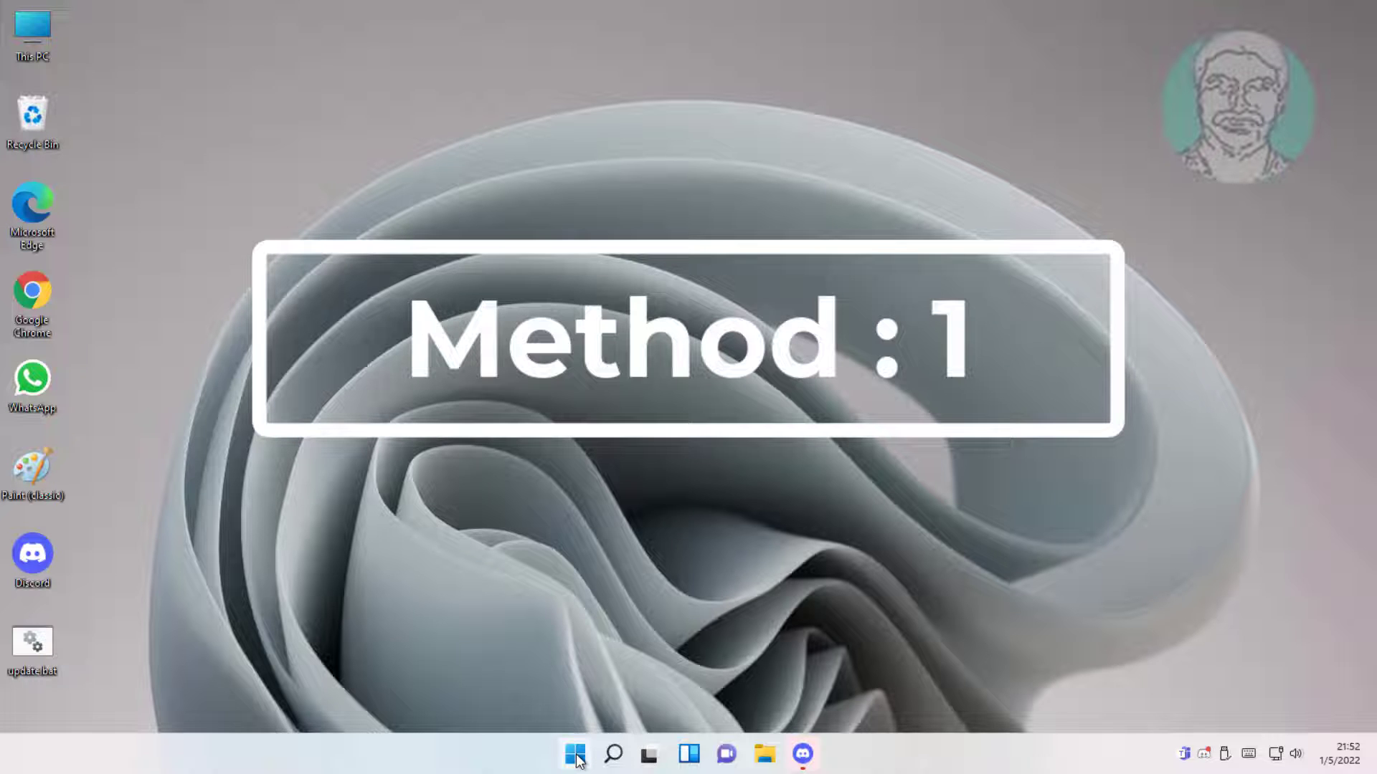
Step: Open the Start menu to show its pinned apps, including Settings
{"action": "left_click", "coordinate": [577, 758]}
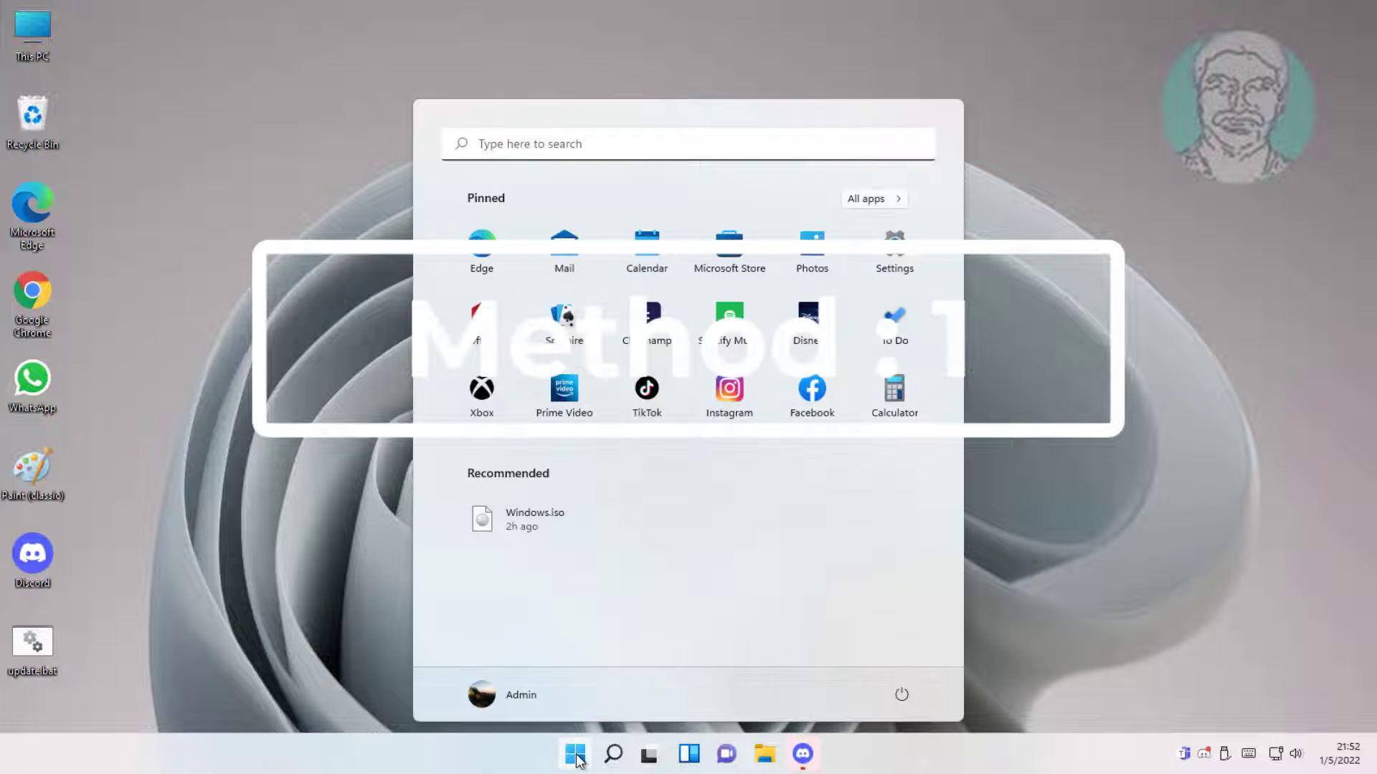
Step: From Settings > System > Recovery, restart now into Advanced startup and confirm
{"action": "left_click", "coordinate": [895, 254]}
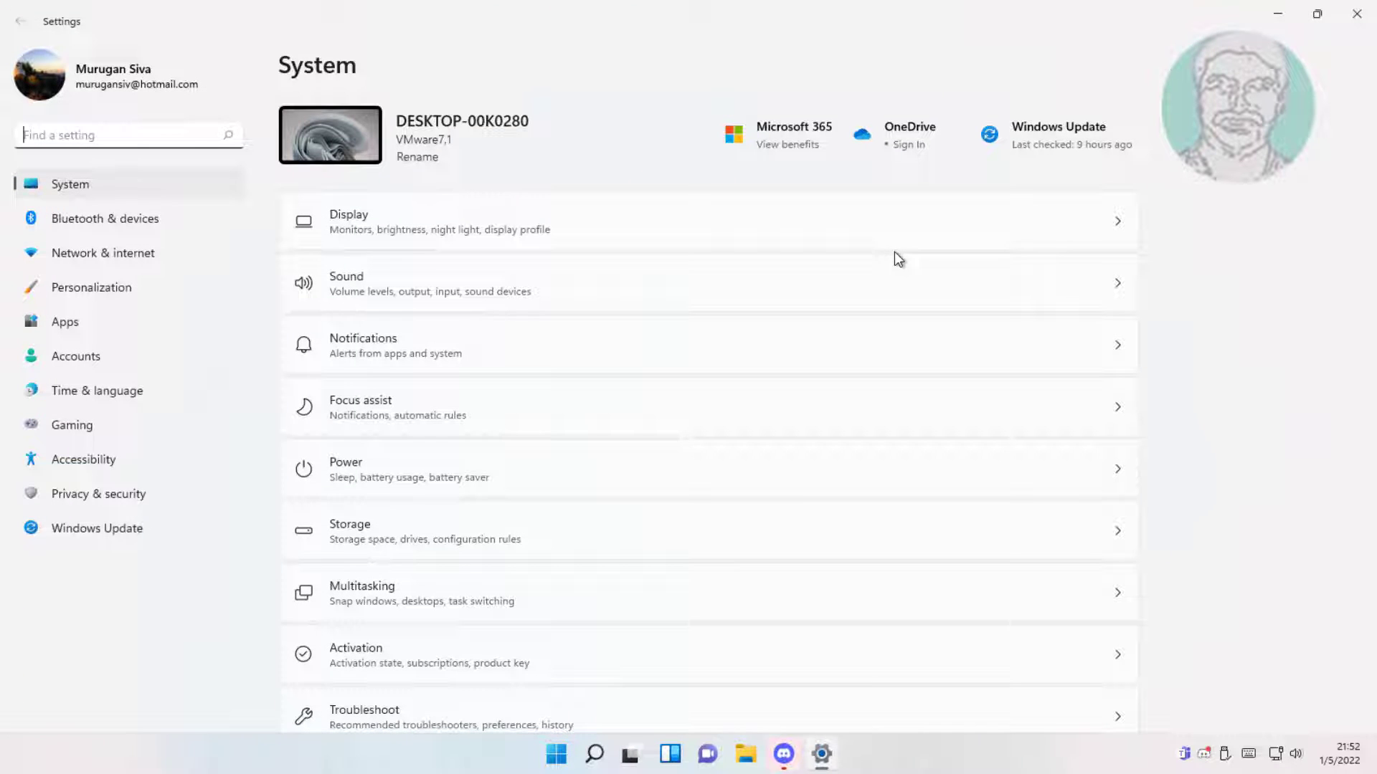
{"action": "scroll", "coordinate": [490, 465], "scroll_direction": "down", "scroll_amount": 3}
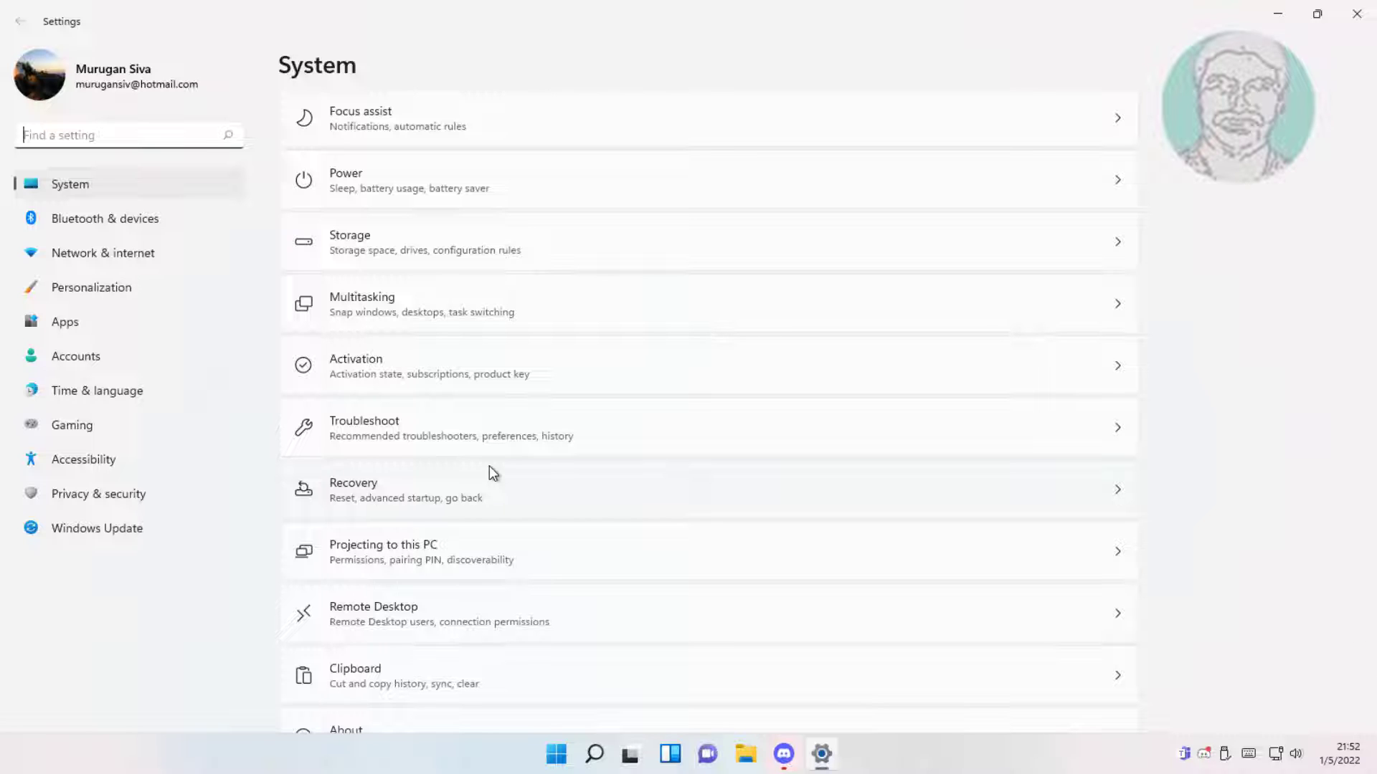
{"action": "scroll", "coordinate": [489, 465], "scroll_direction": "down", "scroll_amount": 2}
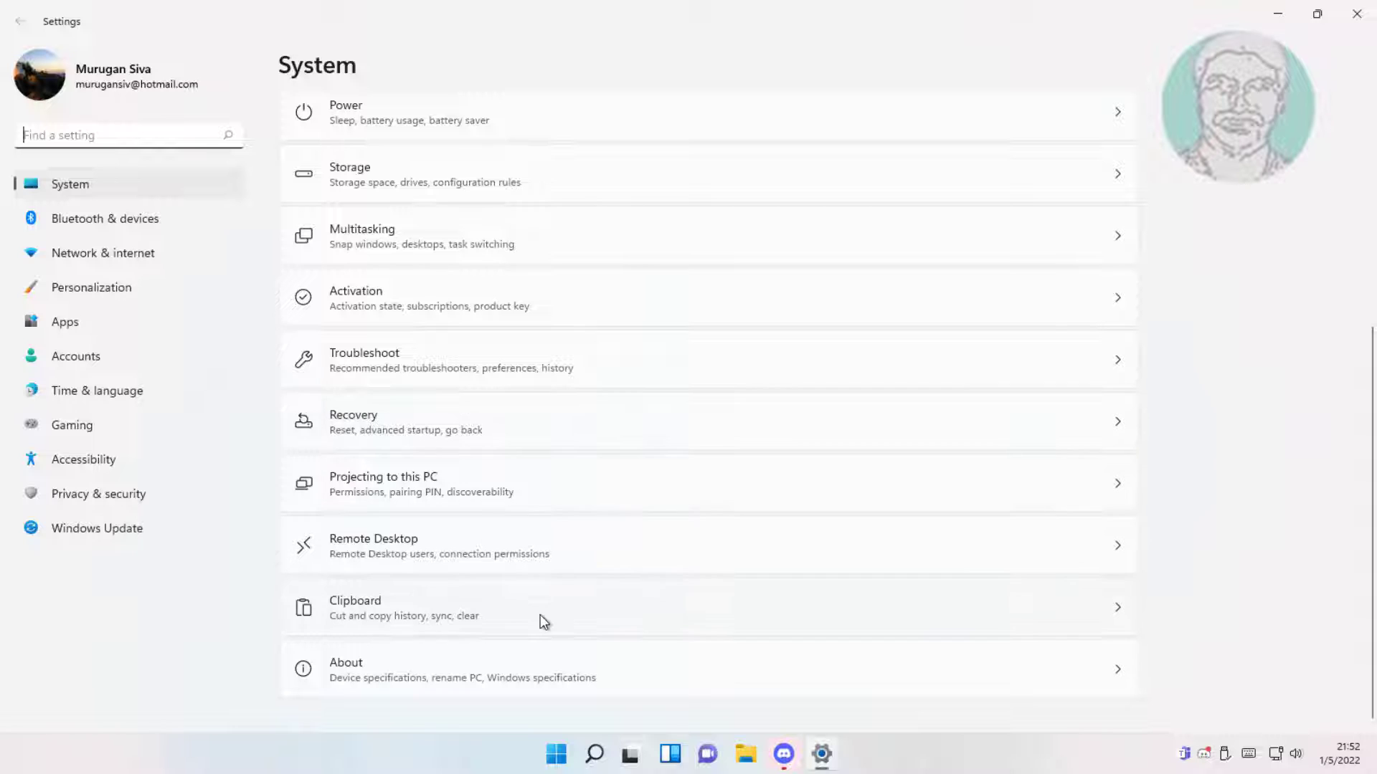
{"action": "left_click", "coordinate": [419, 434]}
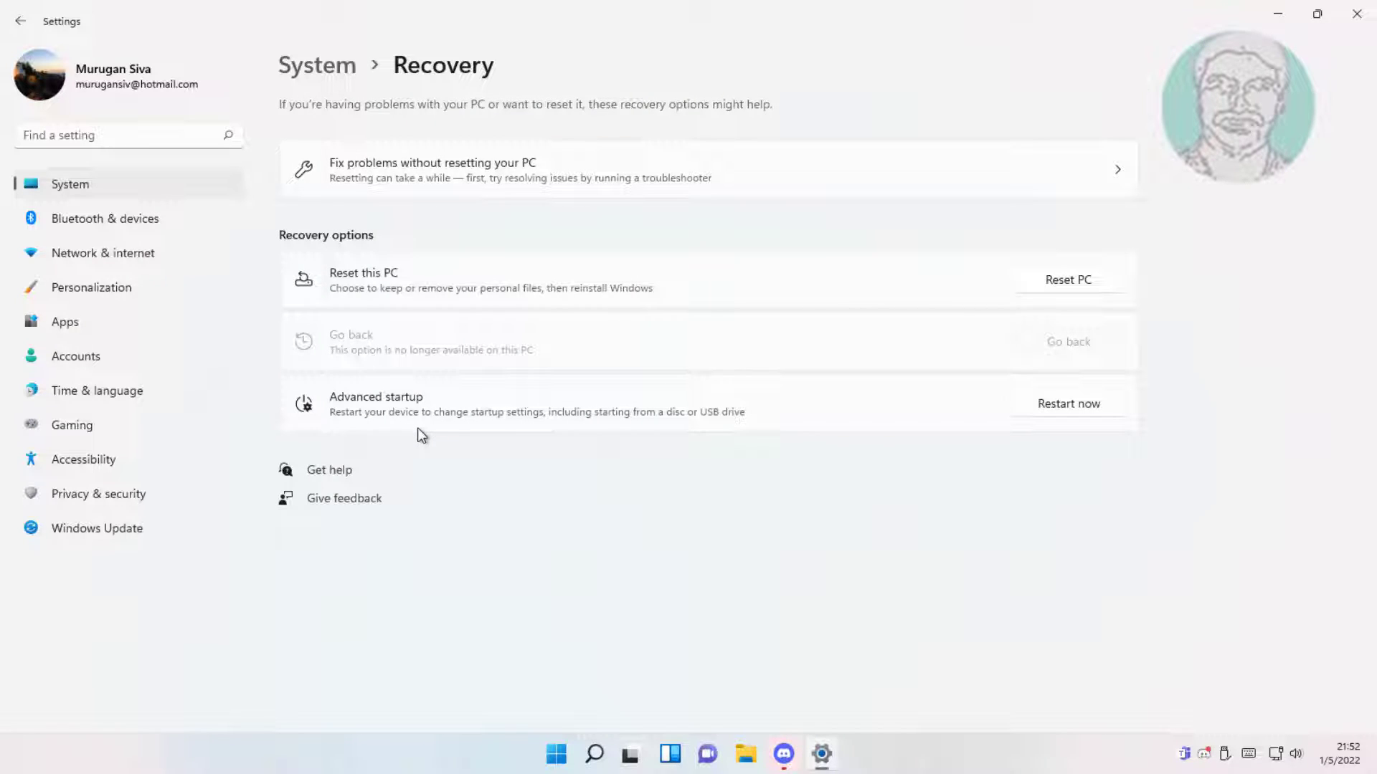
{"action": "left_click", "coordinate": [1075, 404]}
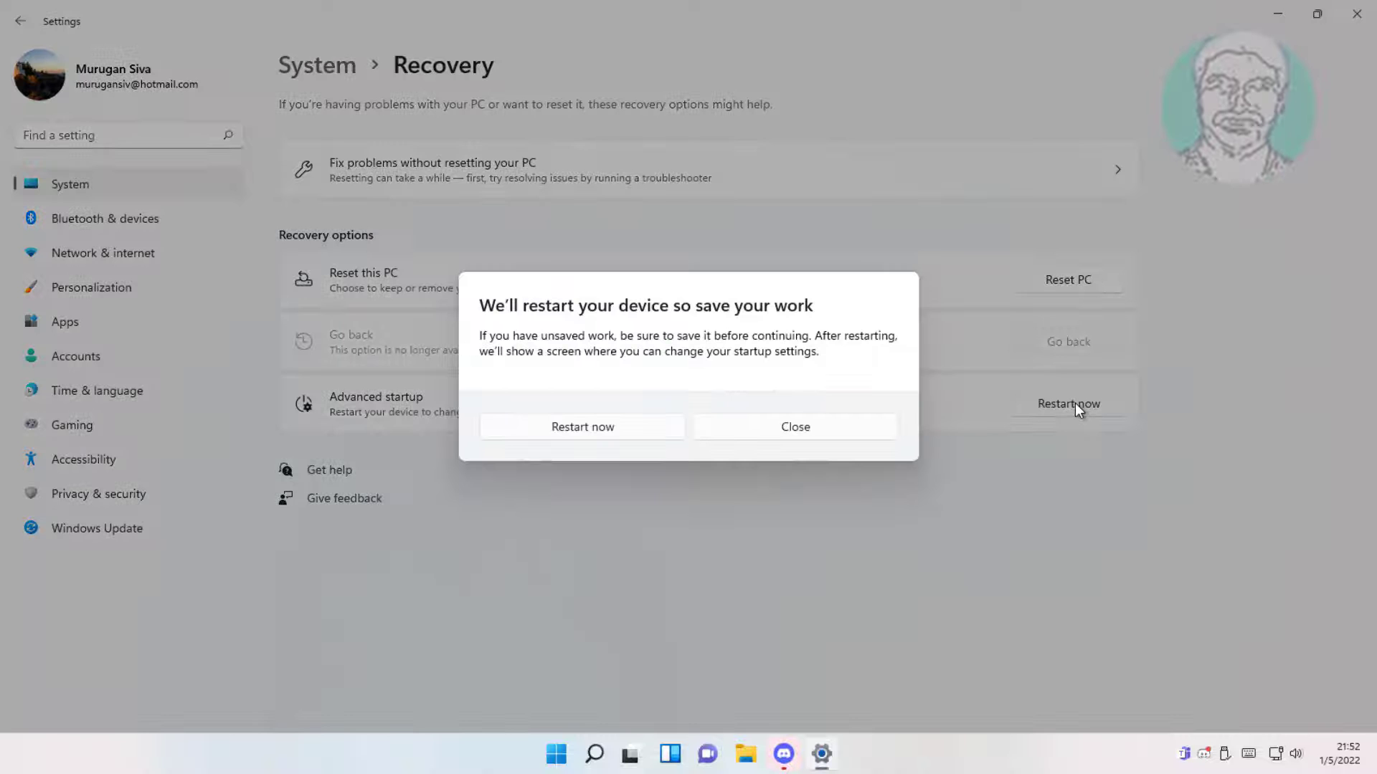
{"action": "left_click", "coordinate": [579, 436]}
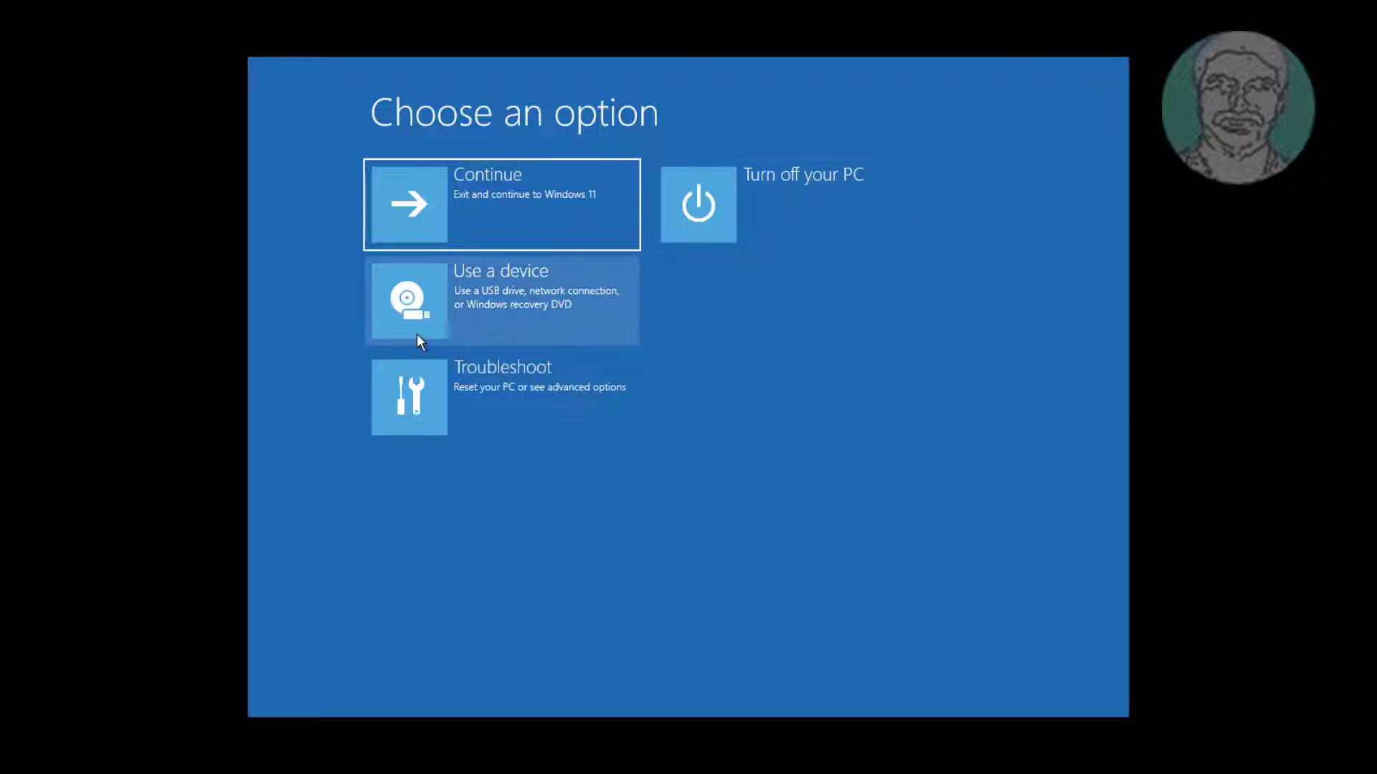
Step: Run Startup Repair from Troubleshoot > Advanced options, then continue to Windows 11 after it fails
{"action": "left_click", "coordinate": [493, 392]}
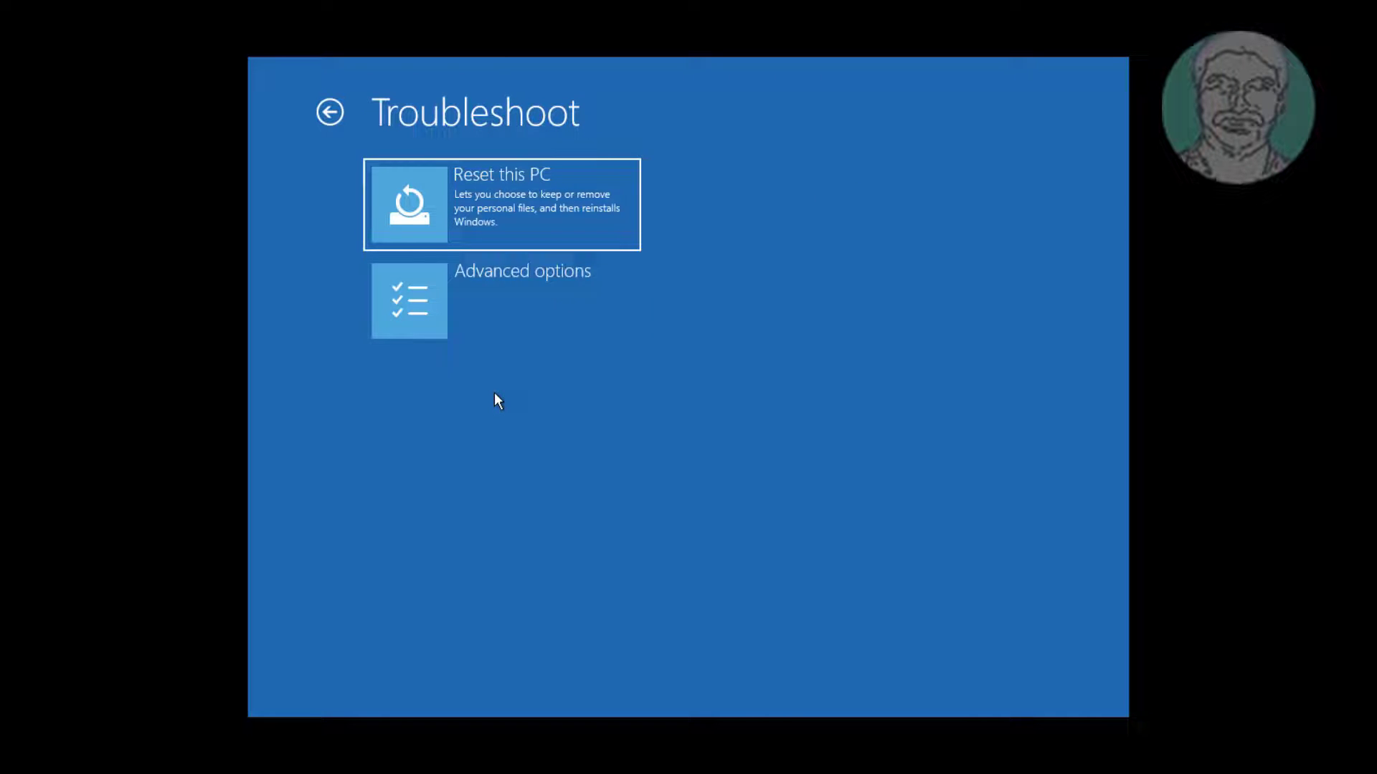
{"action": "left_click", "coordinate": [479, 304]}
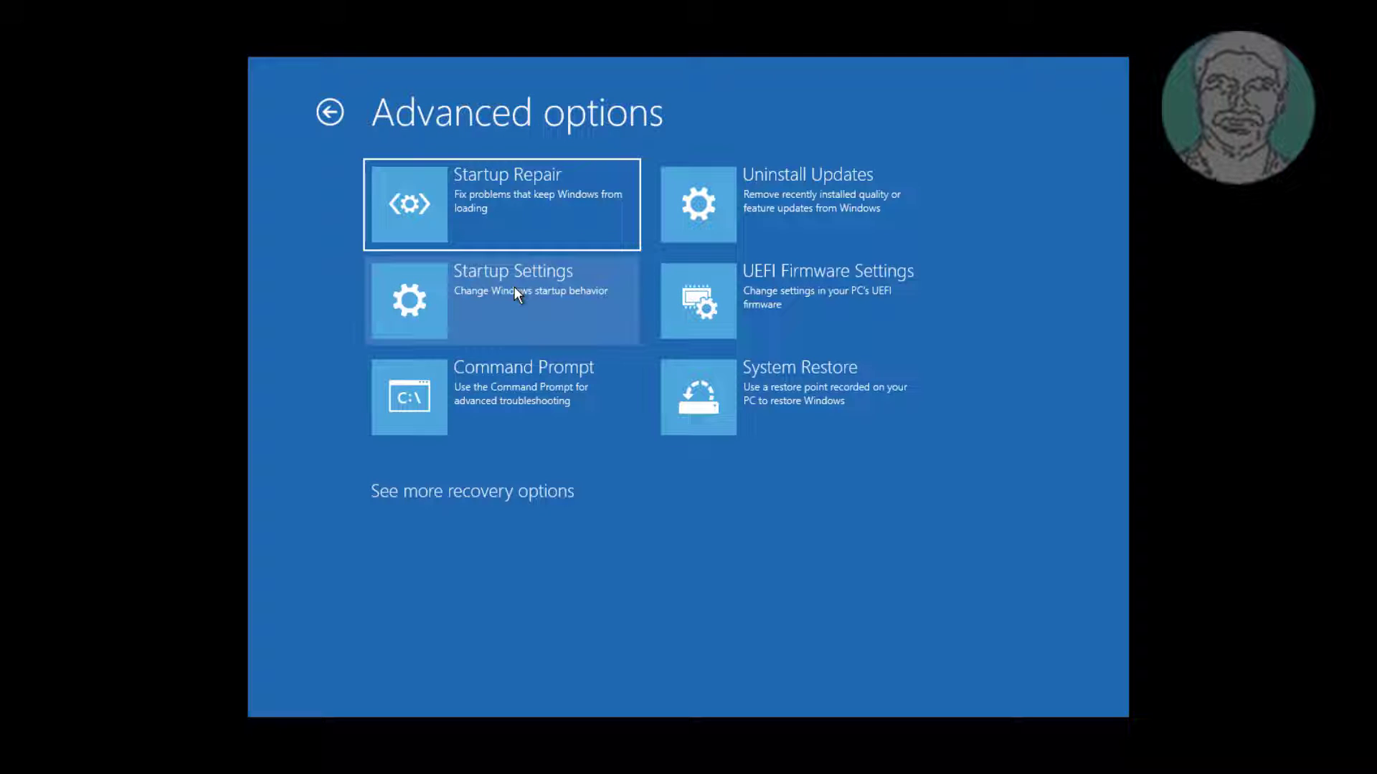
{"action": "left_click", "coordinate": [517, 201]}
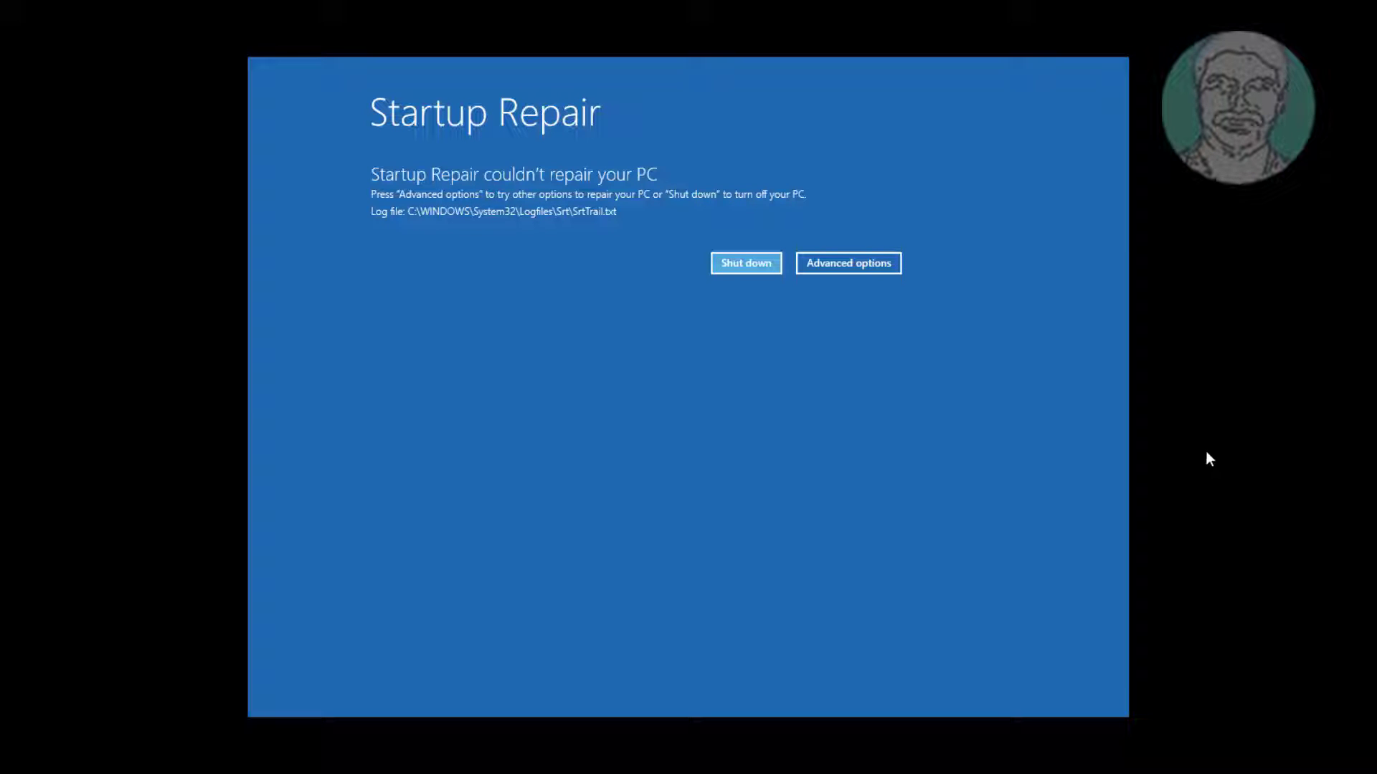
{"action": "left_click", "coordinate": [857, 265]}
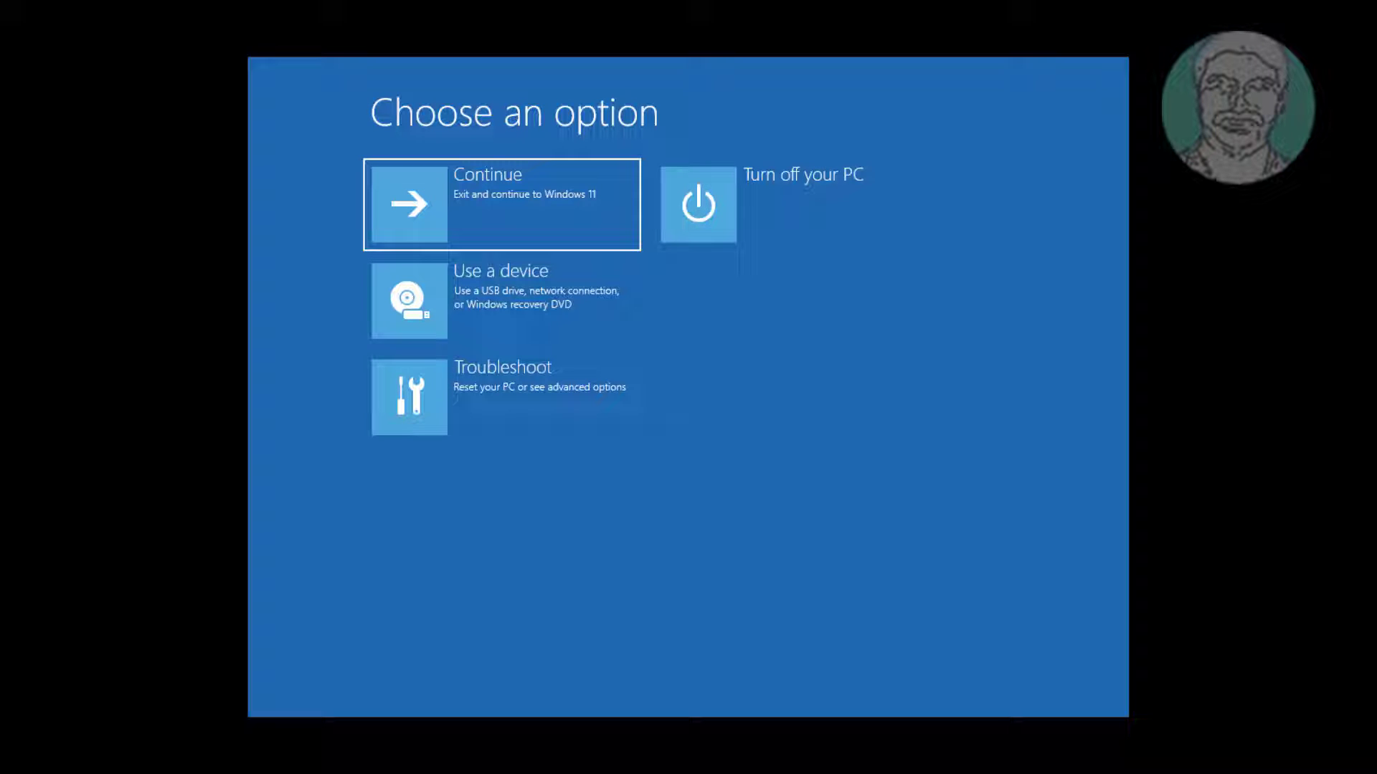
{"action": "left_click", "coordinate": [493, 216]}
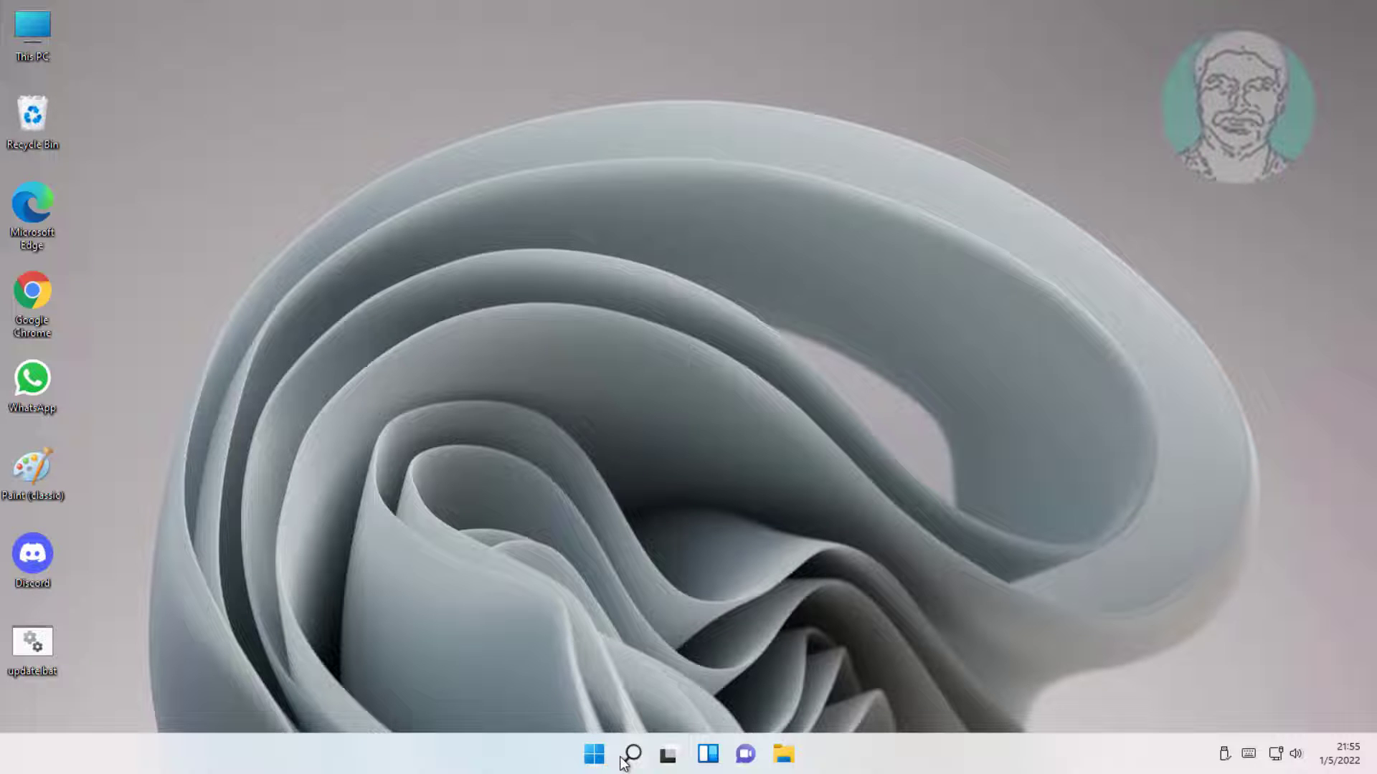
Step: Search for cmd and launch Command Prompt with Run as administrator
{"action": "left_click", "coordinate": [631, 757]}
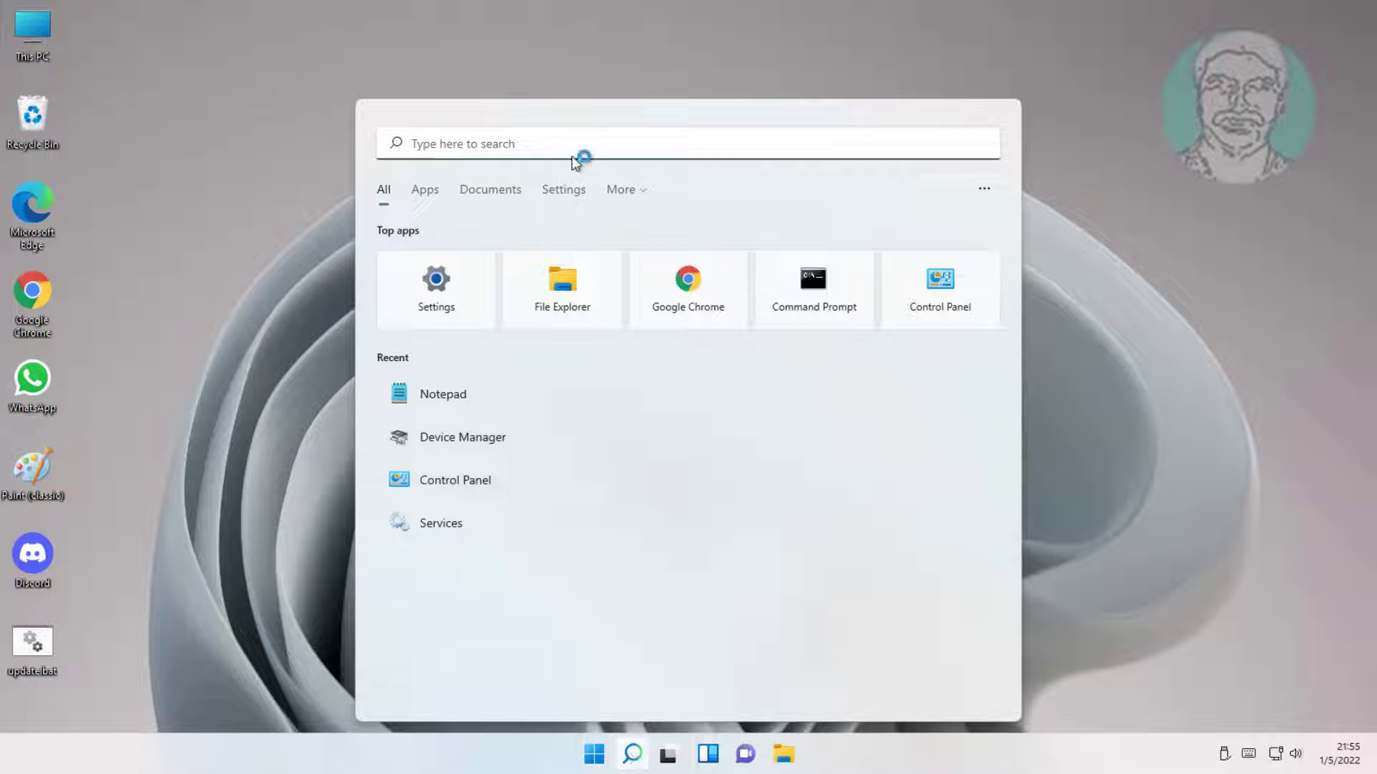
{"action": "type", "text": "cm"}
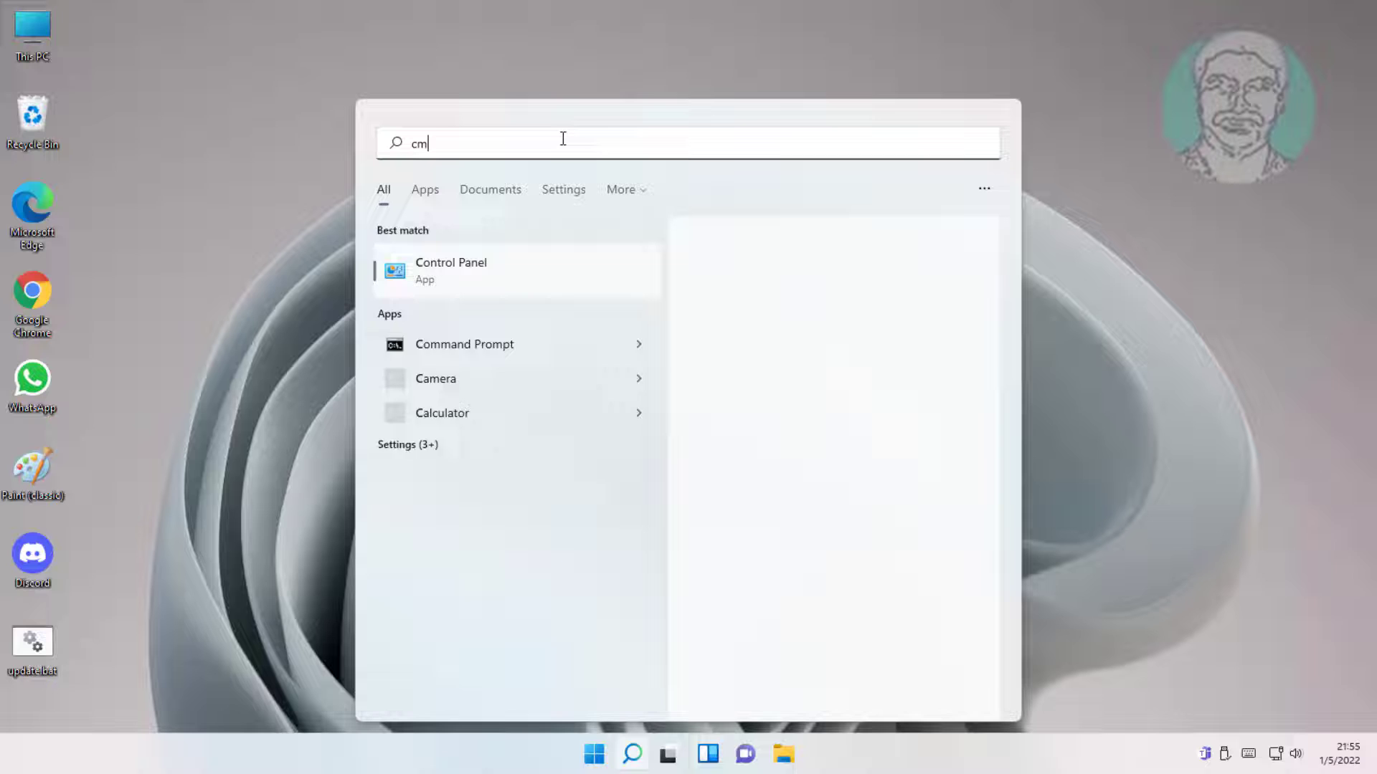
{"action": "type", "text": "d"}
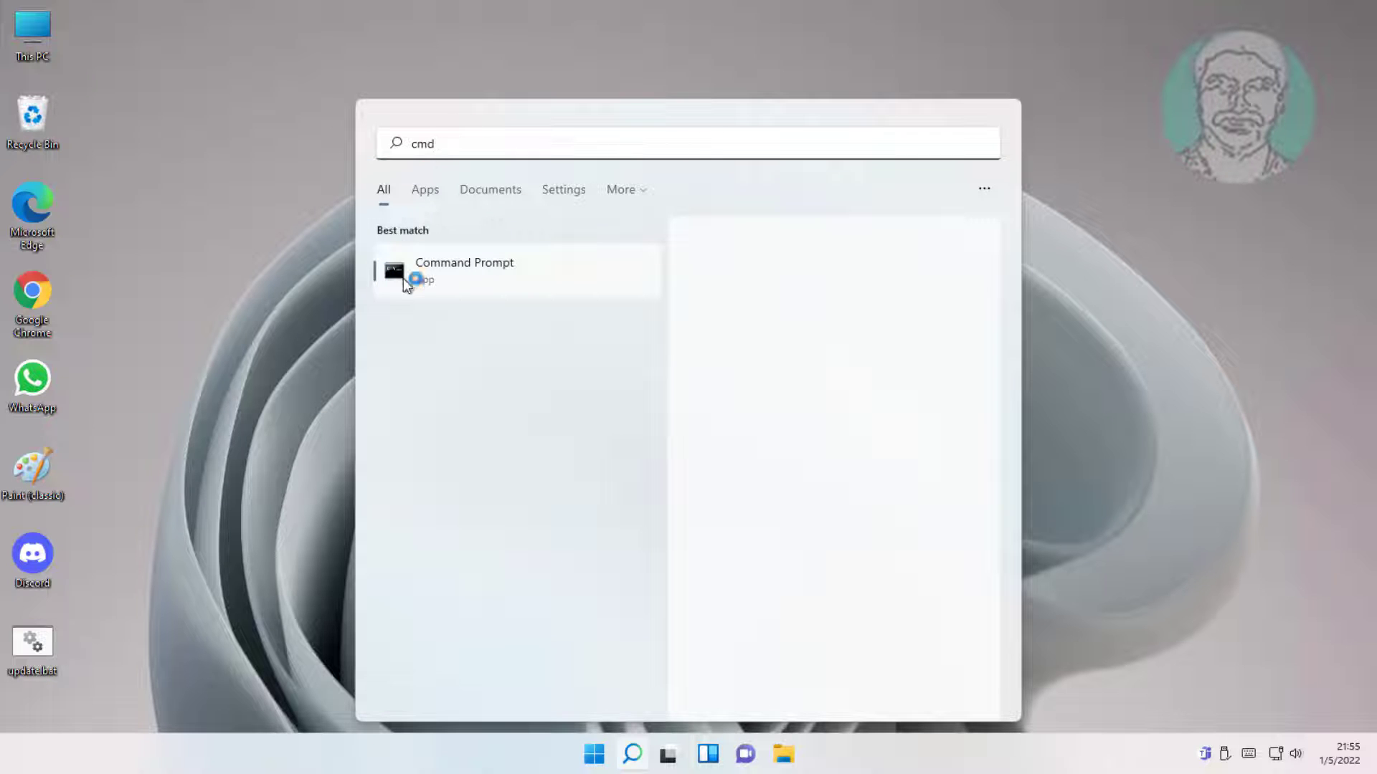
{"action": "left_click", "coordinate": [443, 269]}
{"action": "right_click", "coordinate": [443, 265]}
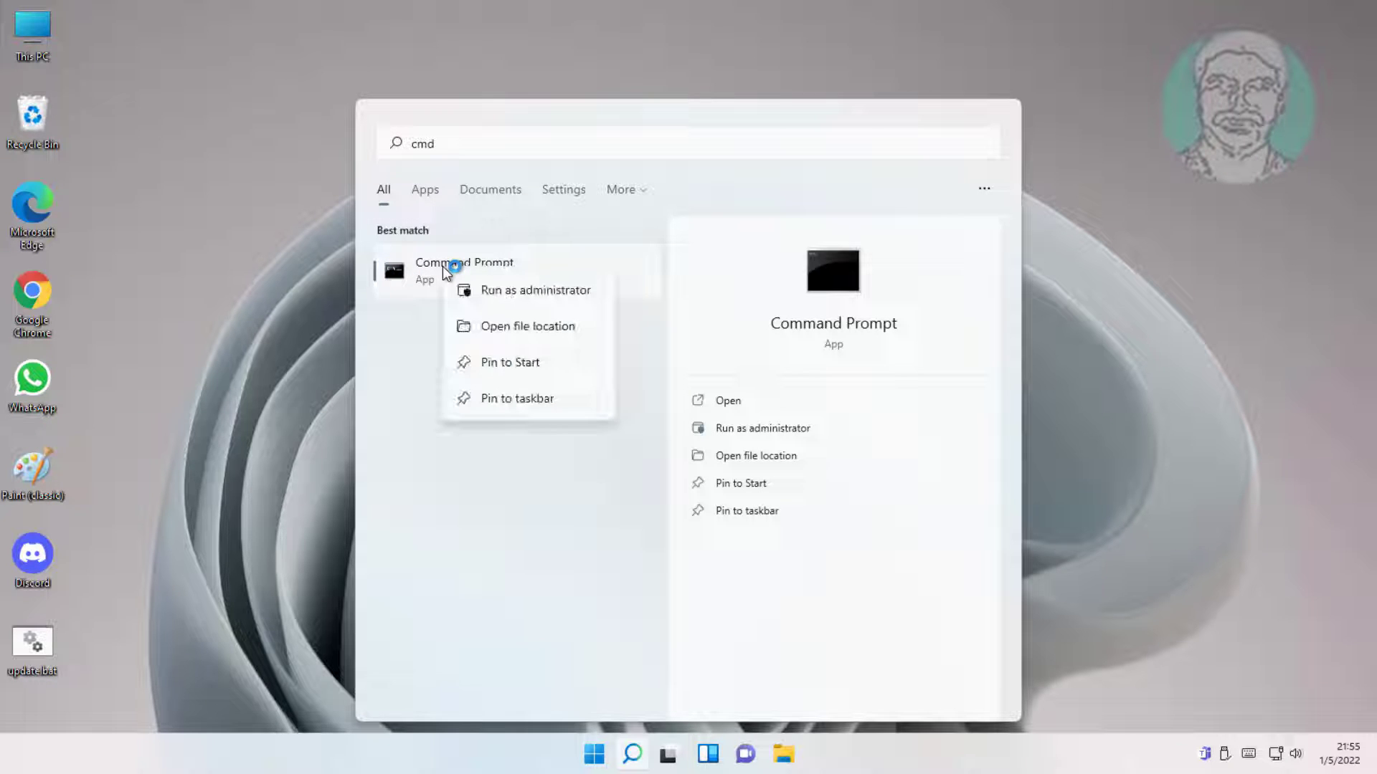
{"action": "left_click", "coordinate": [497, 297]}
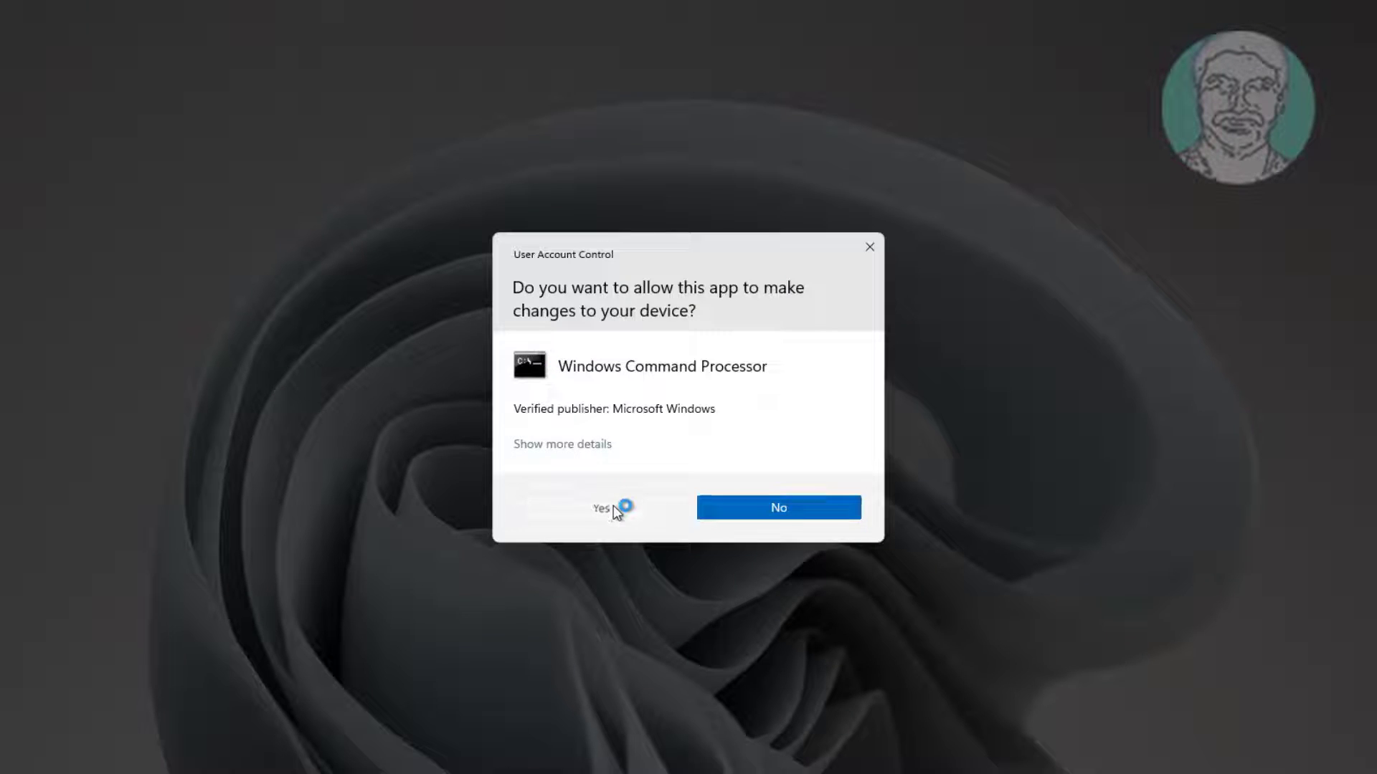
Step: Allow admin access, schedule chkdsk c: /f /x /r for restart with Y, then exit
{"action": "left_click", "coordinate": [613, 508]}
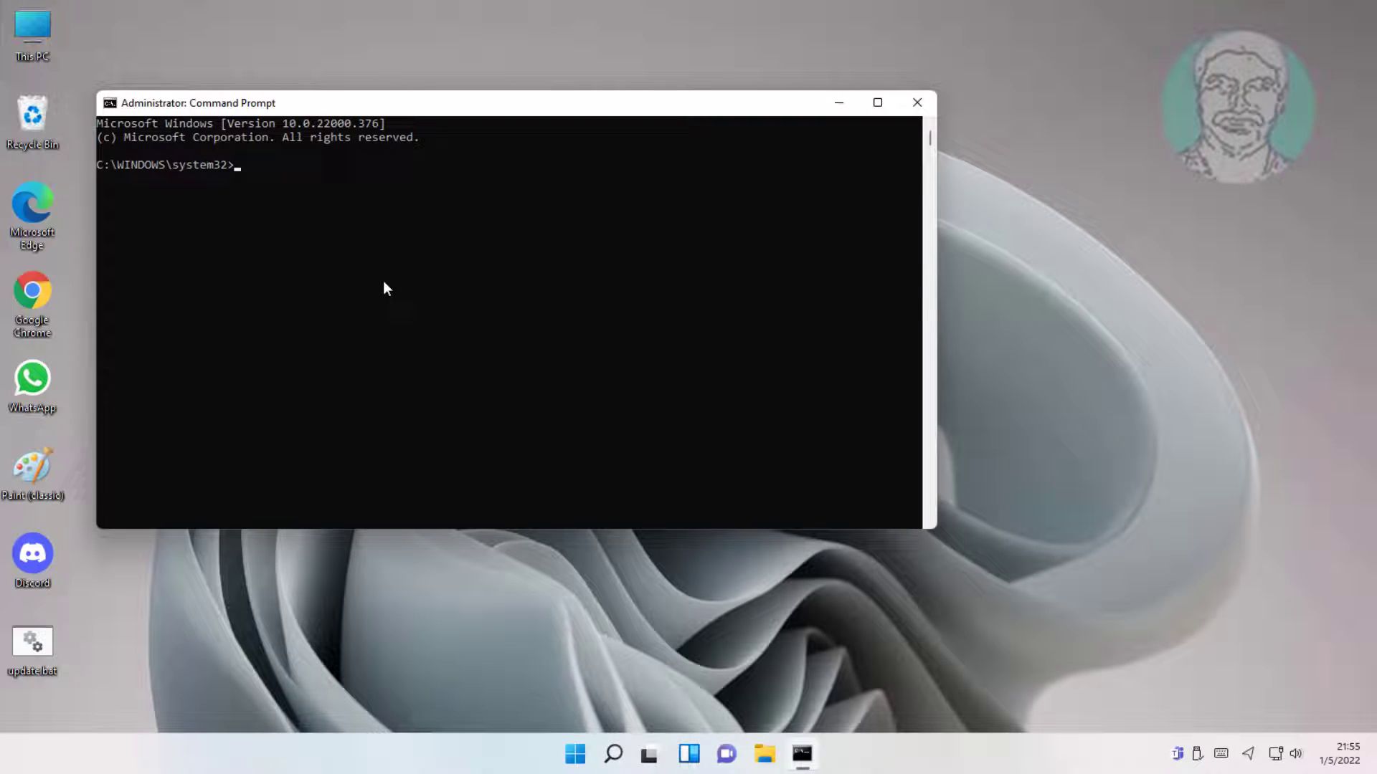
{"action": "type", "text": "chk"}
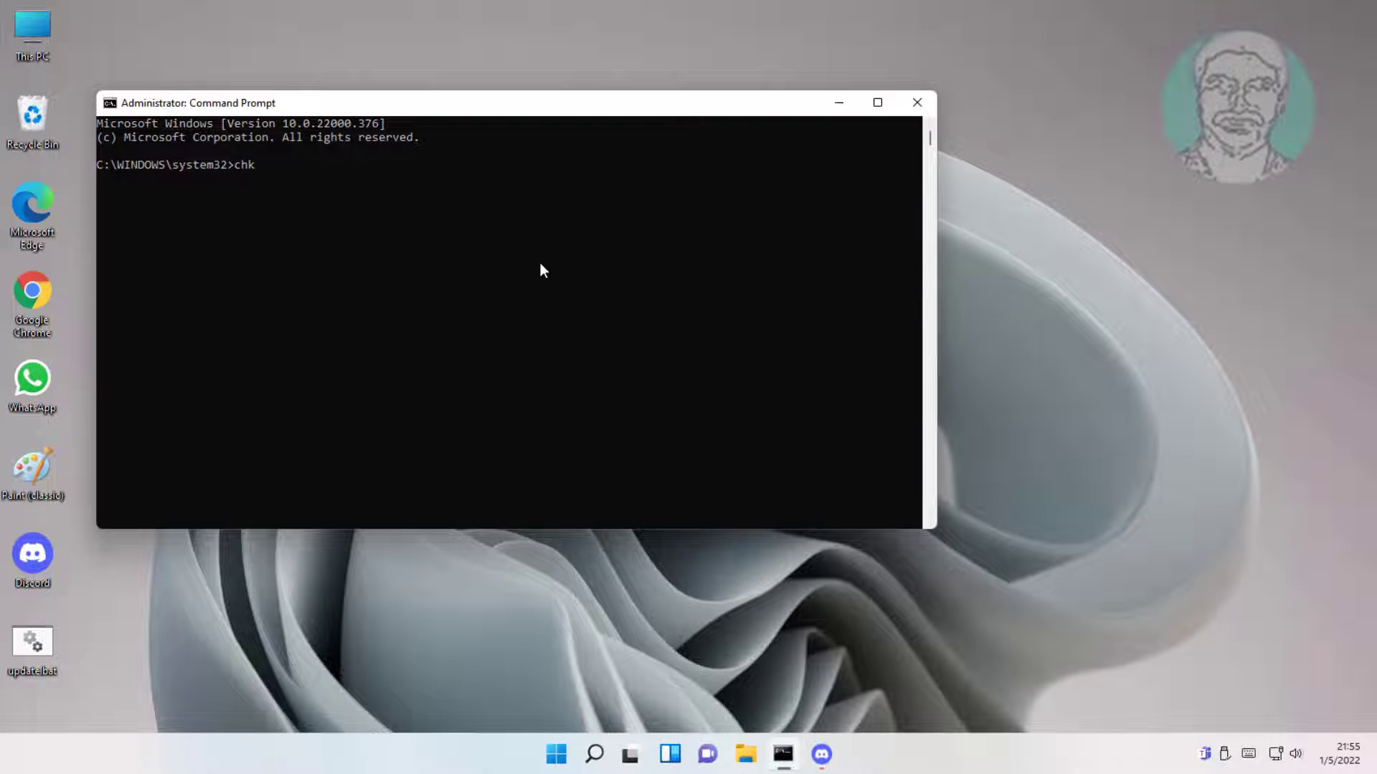
{"action": "type", "text": "dsk"}
{"action": "type", "text": " c: /"}
{"action": "type", "text": "f /x /"}
{"action": "type", "text": "r"}
{"action": "key", "text": "Return"}
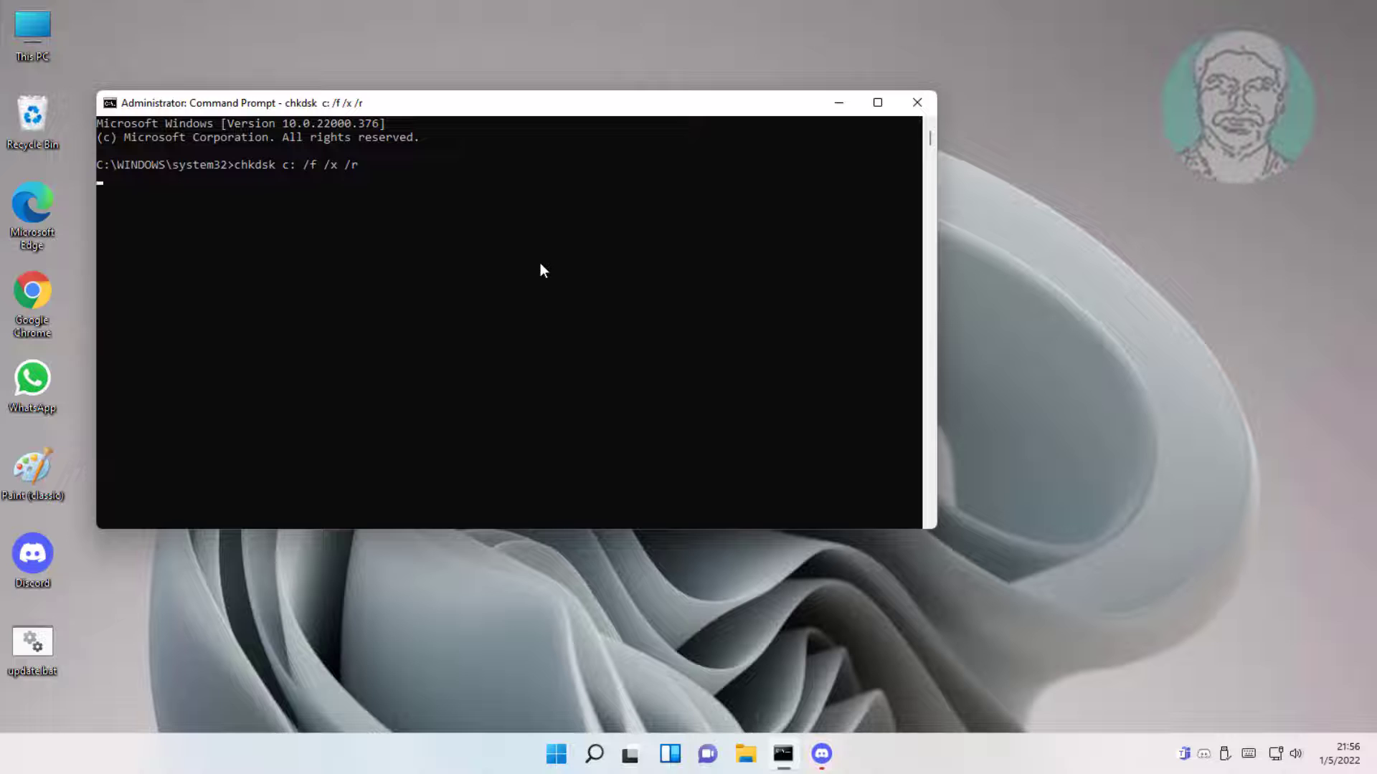
{"action": "type", "text": "Y"}
{"action": "key", "text": "Return"}
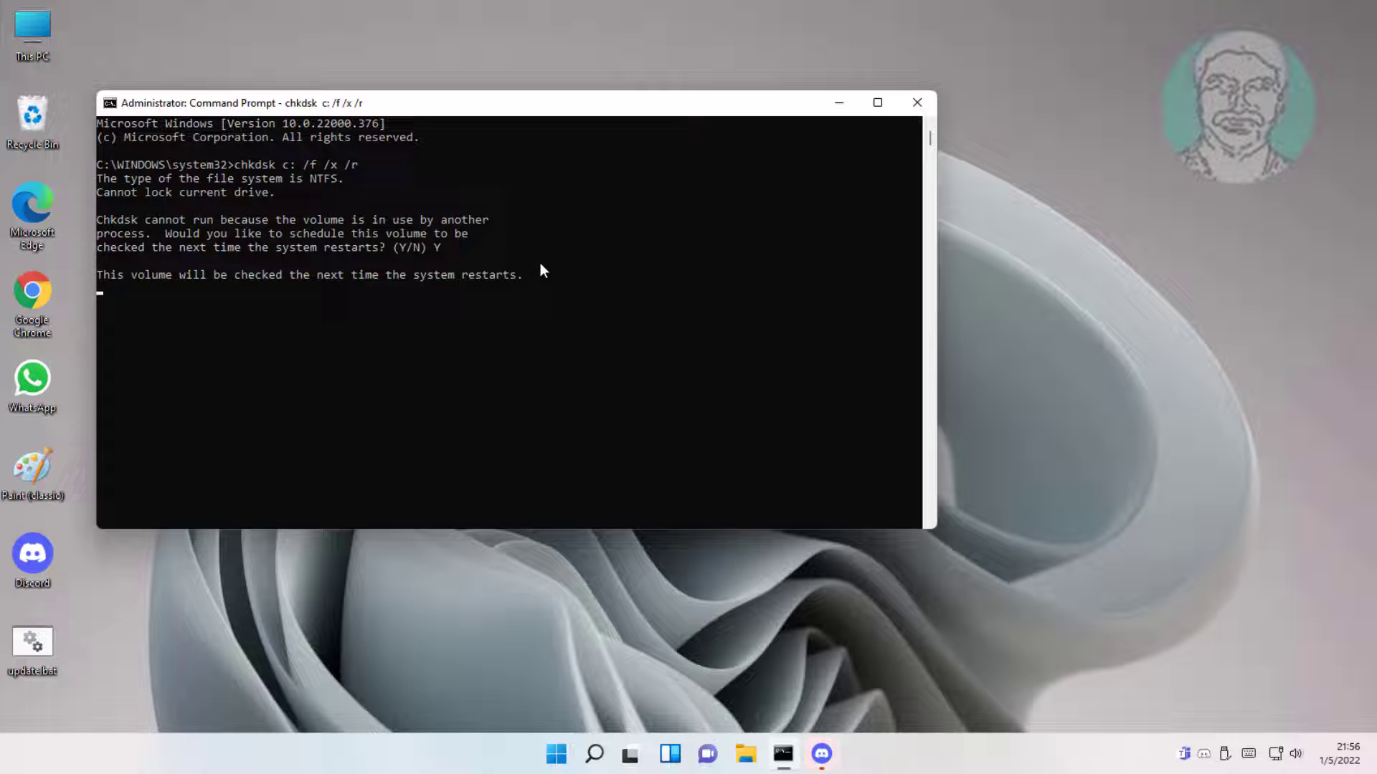
{"action": "type", "text": "exit"}
{"action": "key", "text": "Return"}
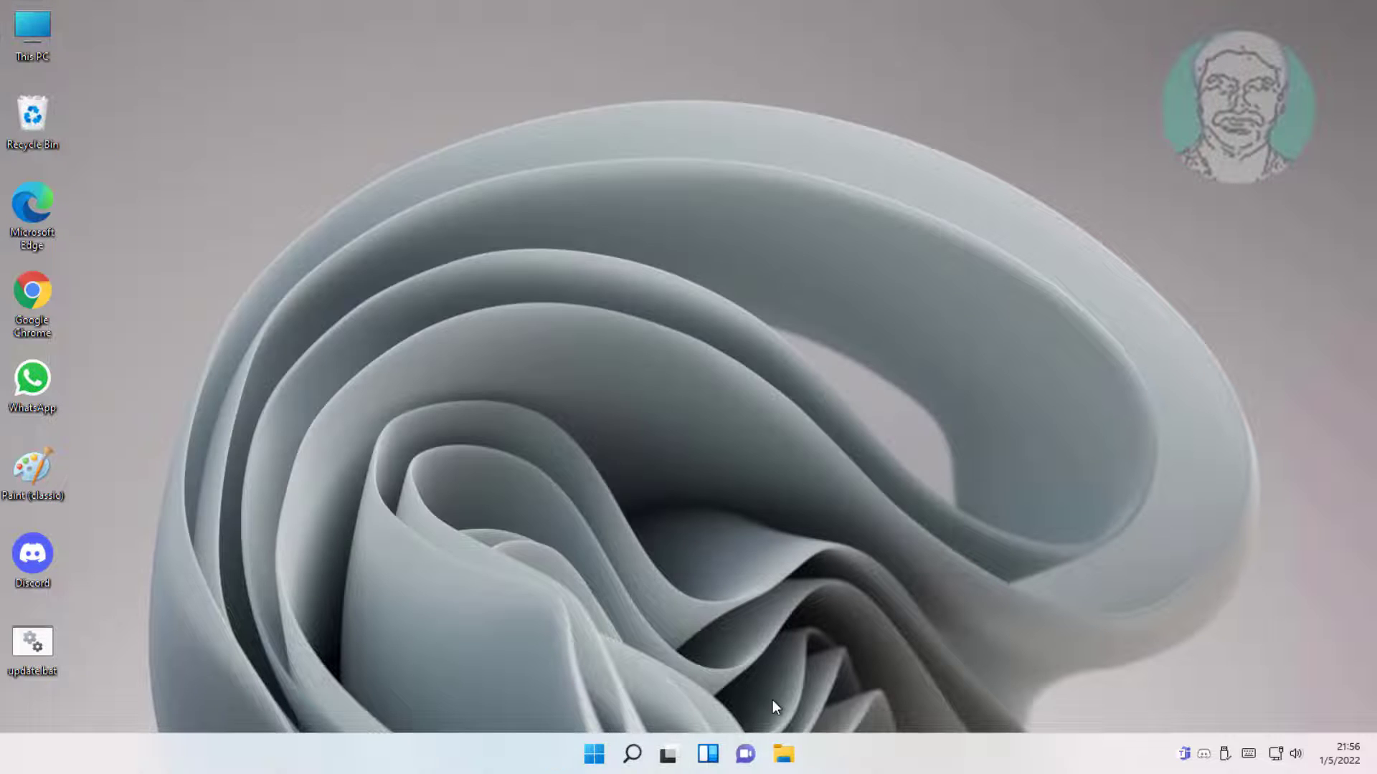
Step: Reopen the Start menu from the desktop to show its pinned apps
{"action": "left_click", "coordinate": [593, 754]}
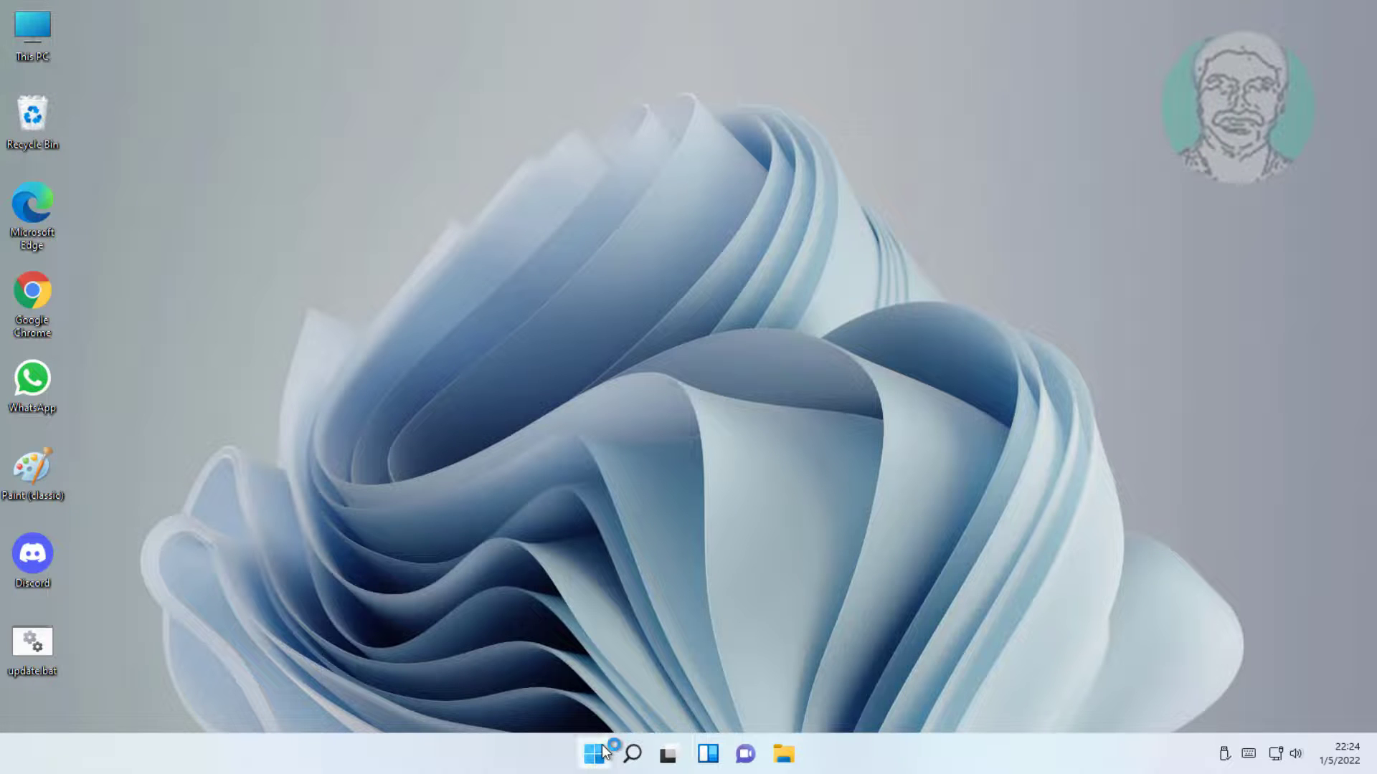
{"action": "left_click", "coordinate": [604, 751]}
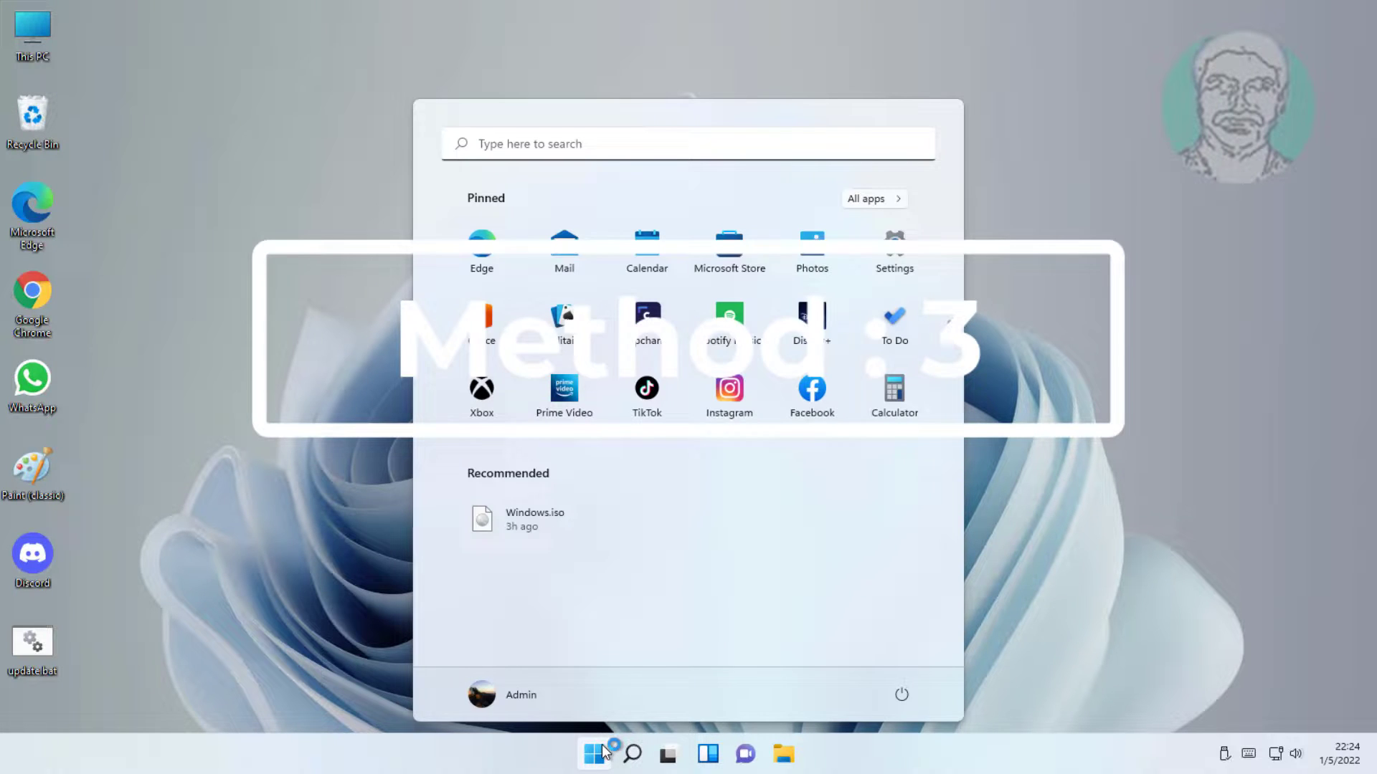
Step: Restart into Advanced startup from Settings' Recovery page and confirm
{"action": "left_click", "coordinate": [913, 252]}
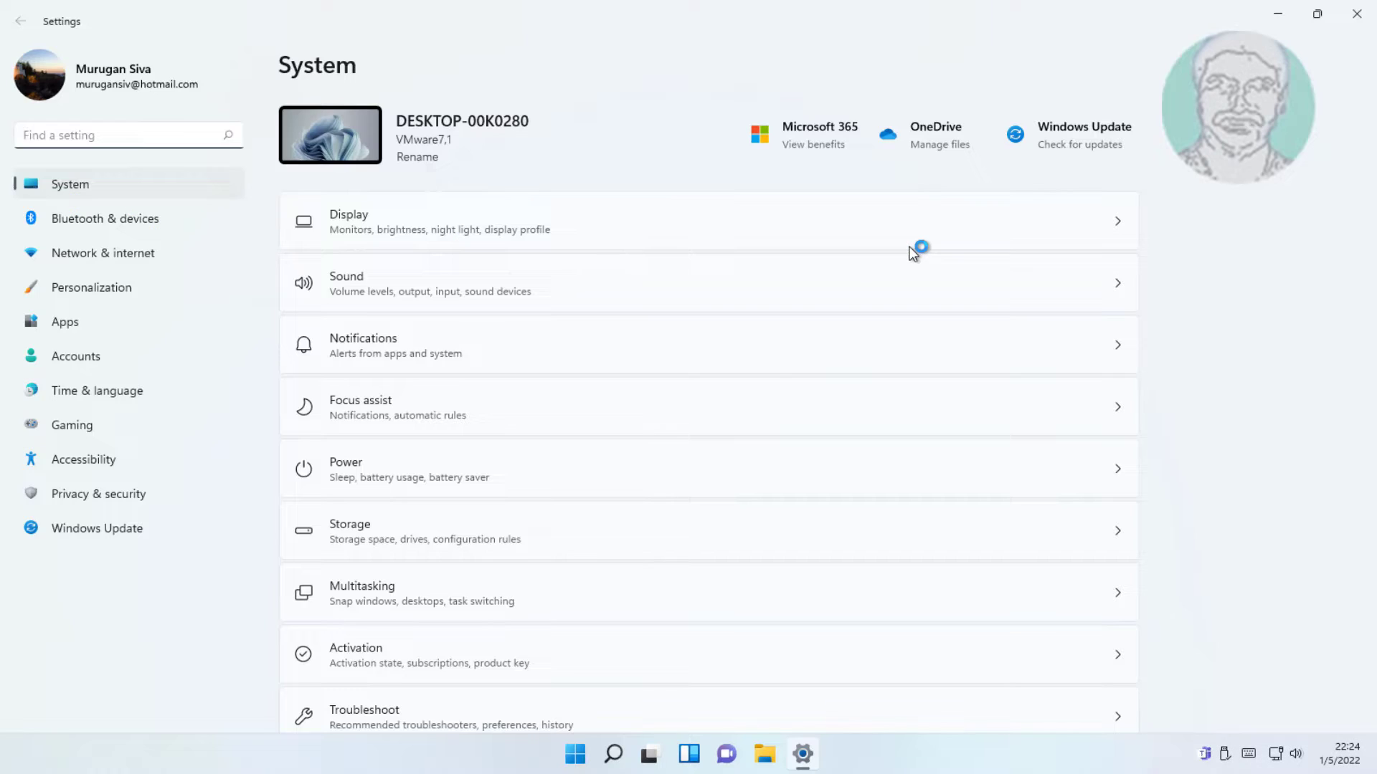
{"action": "scroll", "coordinate": [467, 500], "scroll_direction": "down", "scroll_amount": 3}
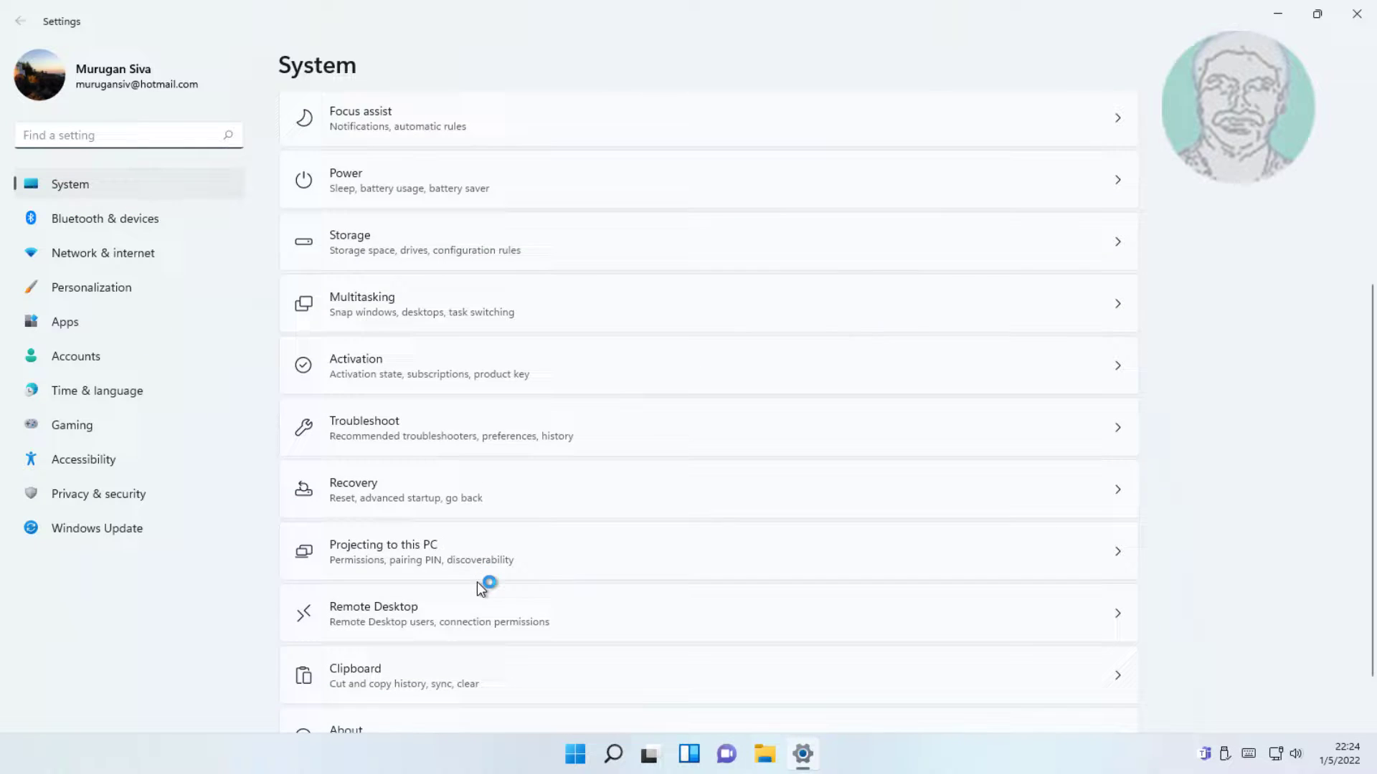
{"action": "left_click", "coordinate": [417, 490]}
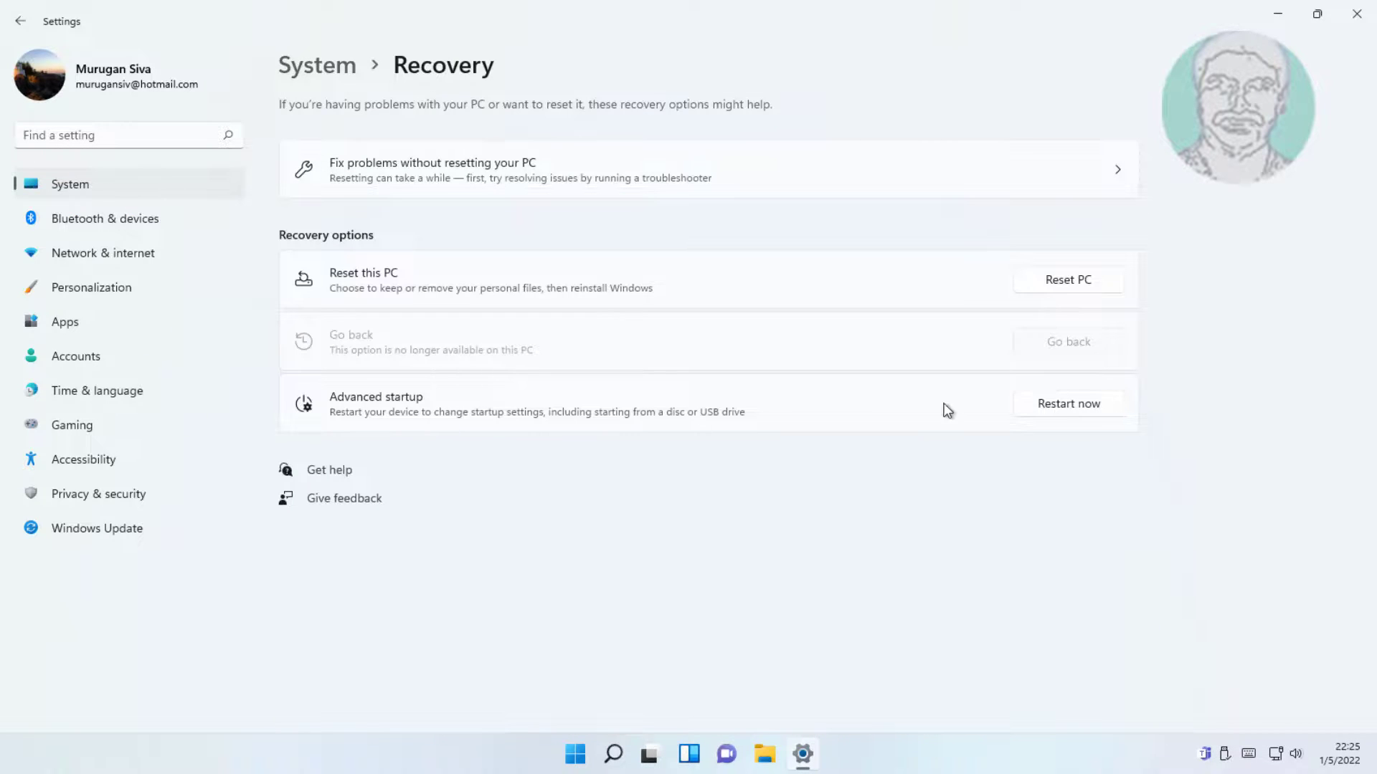
{"action": "left_click", "coordinate": [1062, 401]}
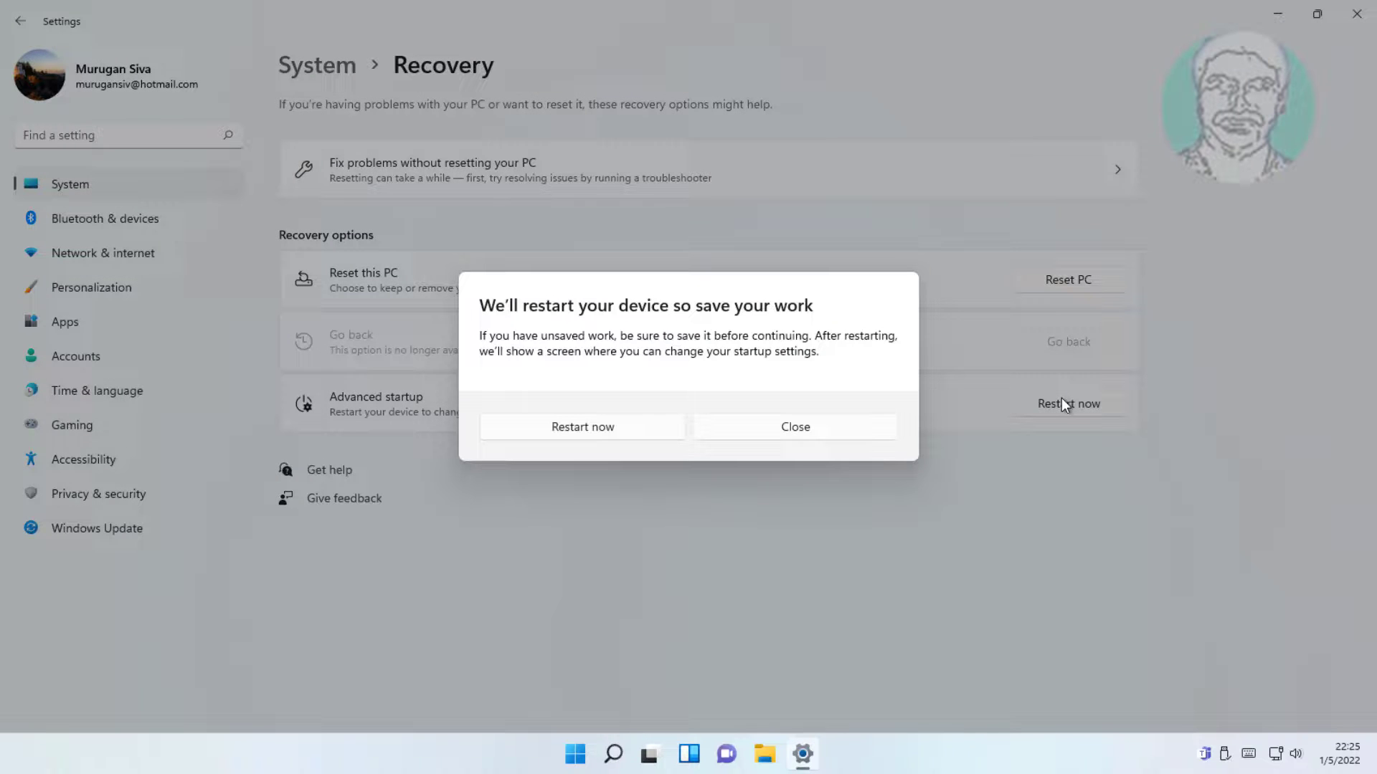
{"action": "left_click", "coordinate": [599, 425]}
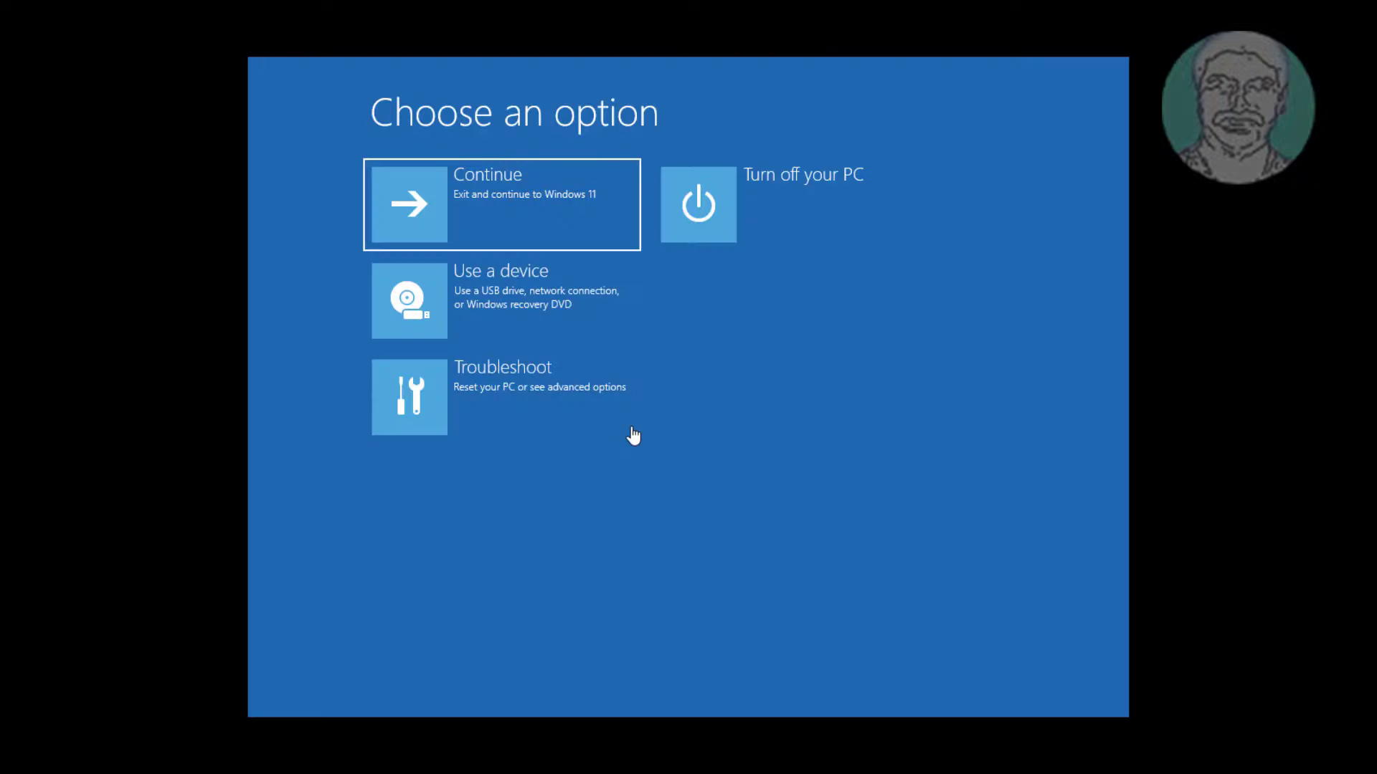
Step: Launch the recovery Command Prompt from Troubleshoot > Advanced options
{"action": "left_click", "coordinate": [517, 390]}
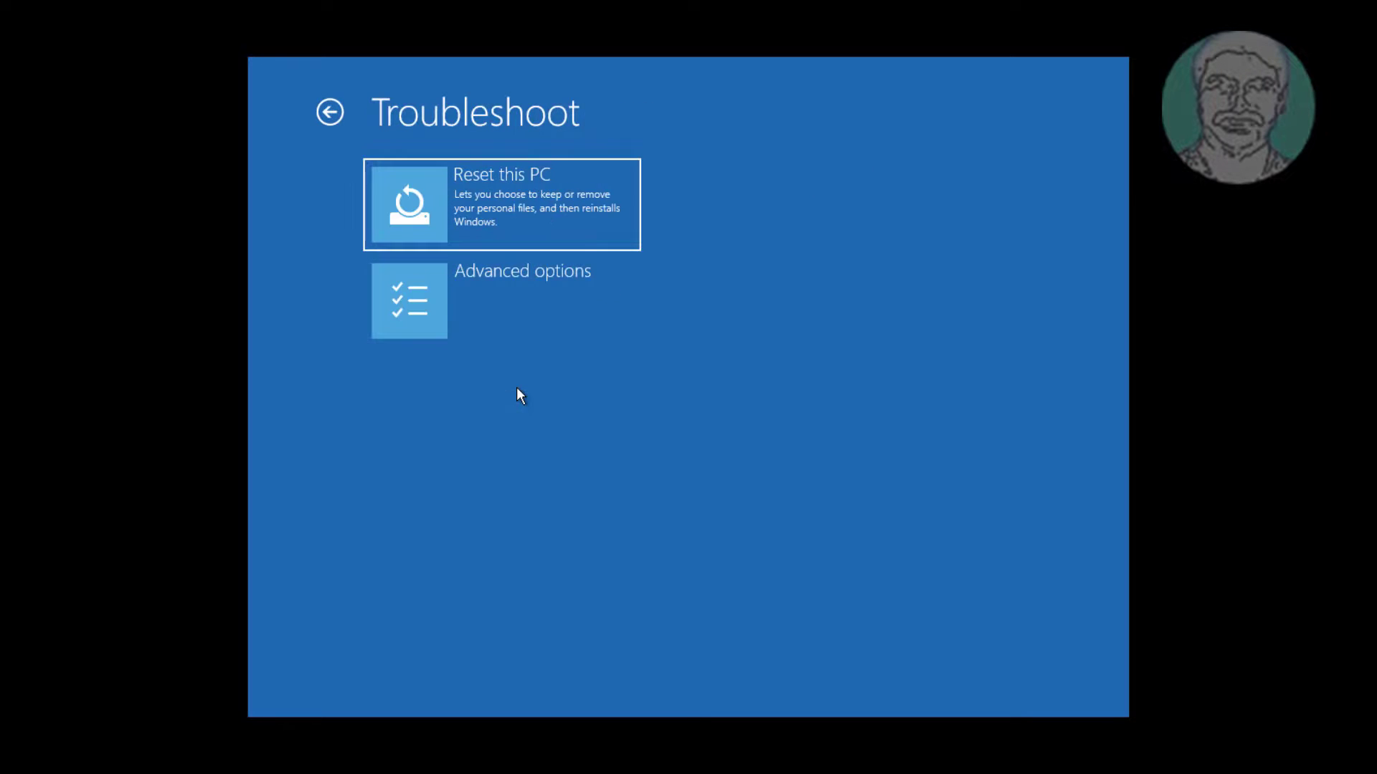
{"action": "left_click", "coordinate": [539, 285]}
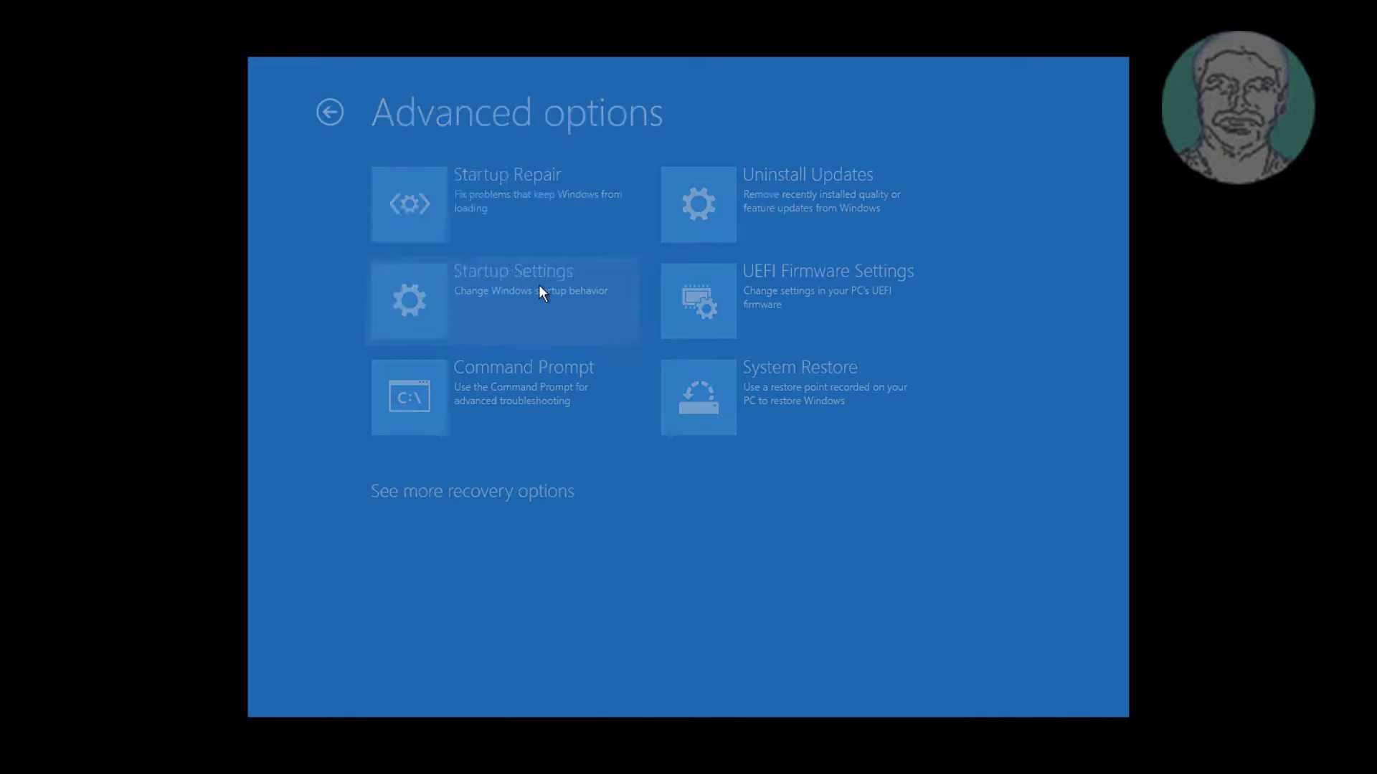
{"action": "left_click", "coordinate": [498, 393]}
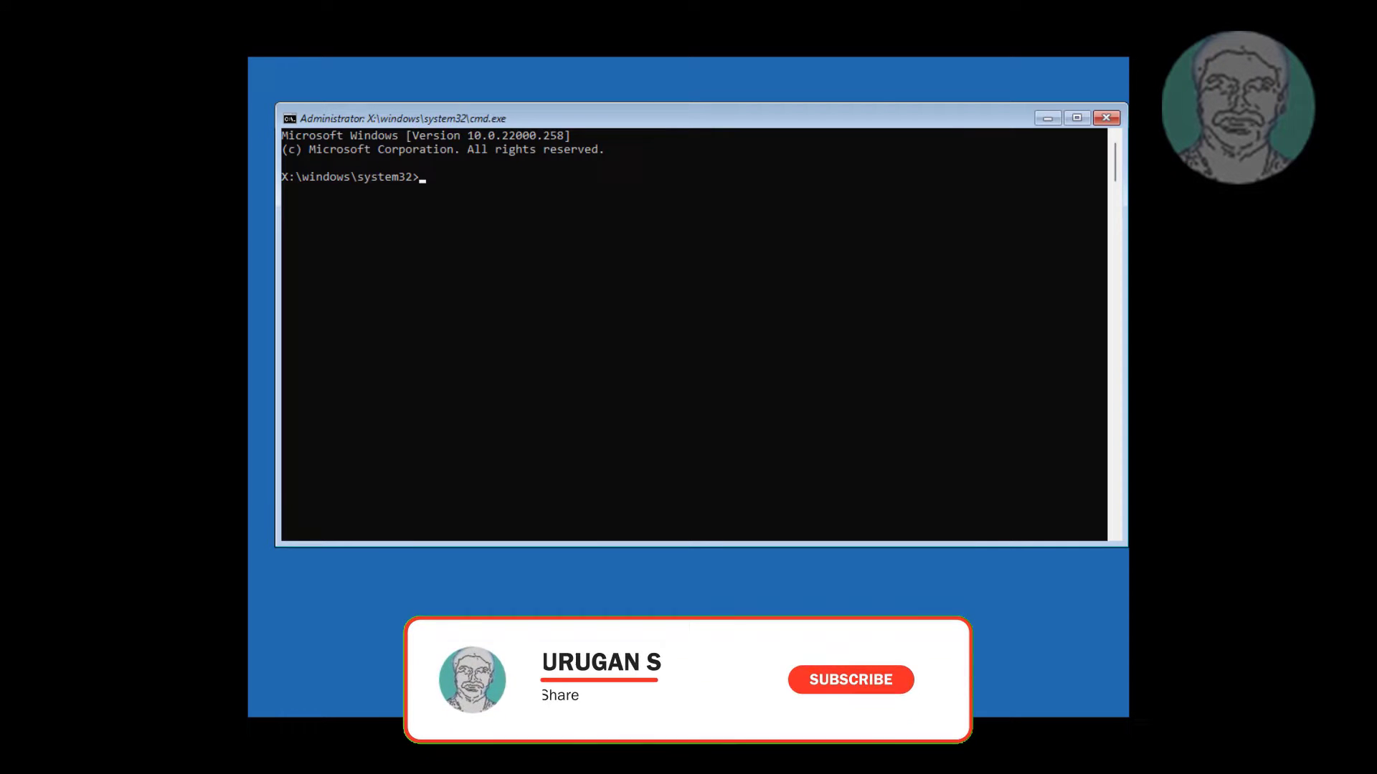
{"action": "type", "text": "boo"}
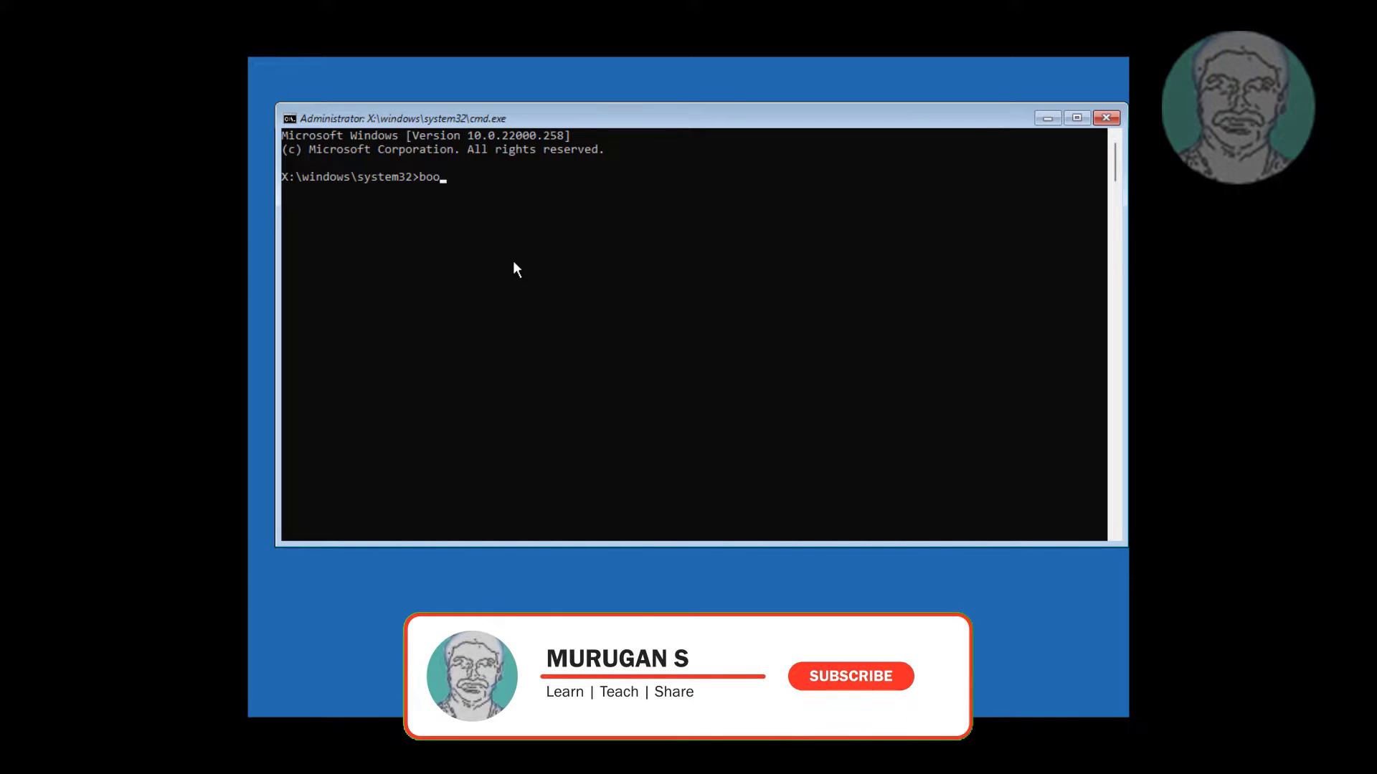
{"action": "type", "text": "tre"}
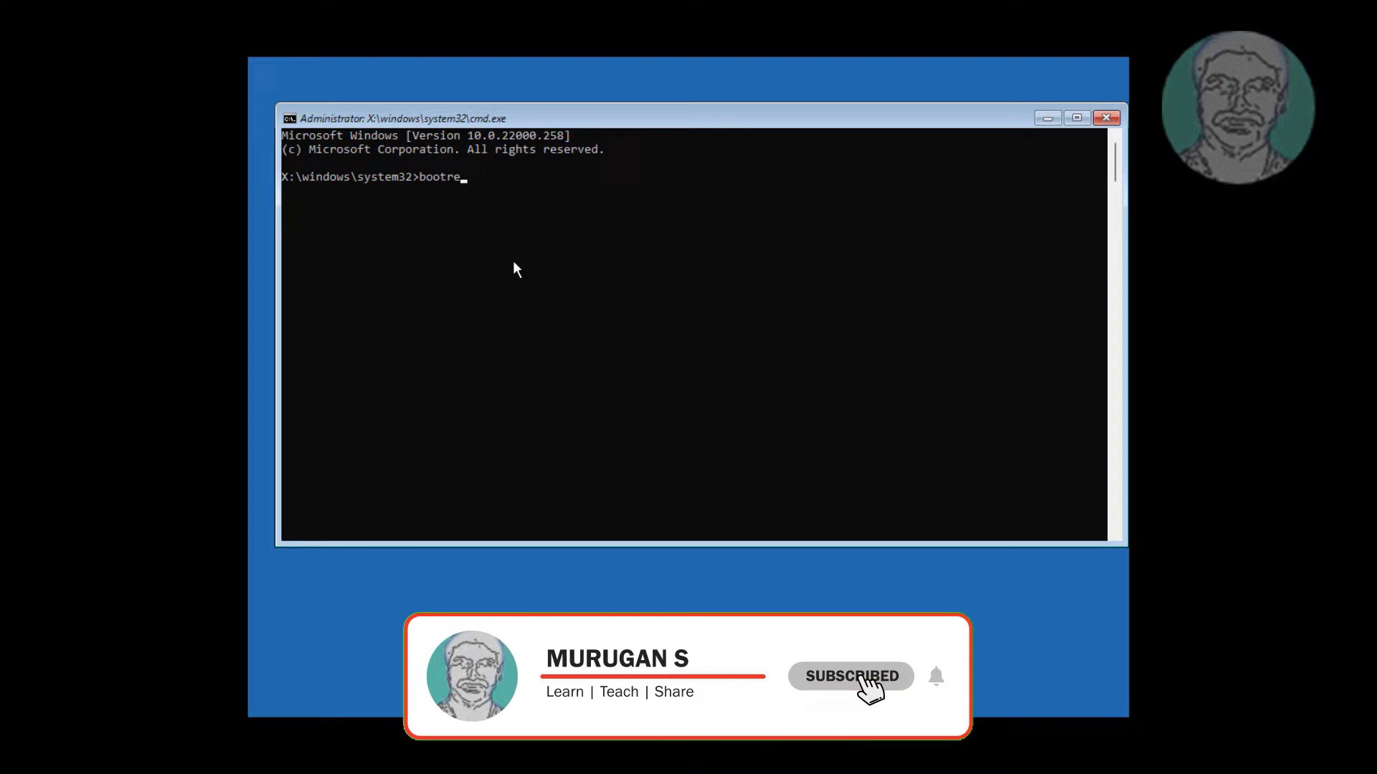
{"action": "type", "text": "c /reb"}
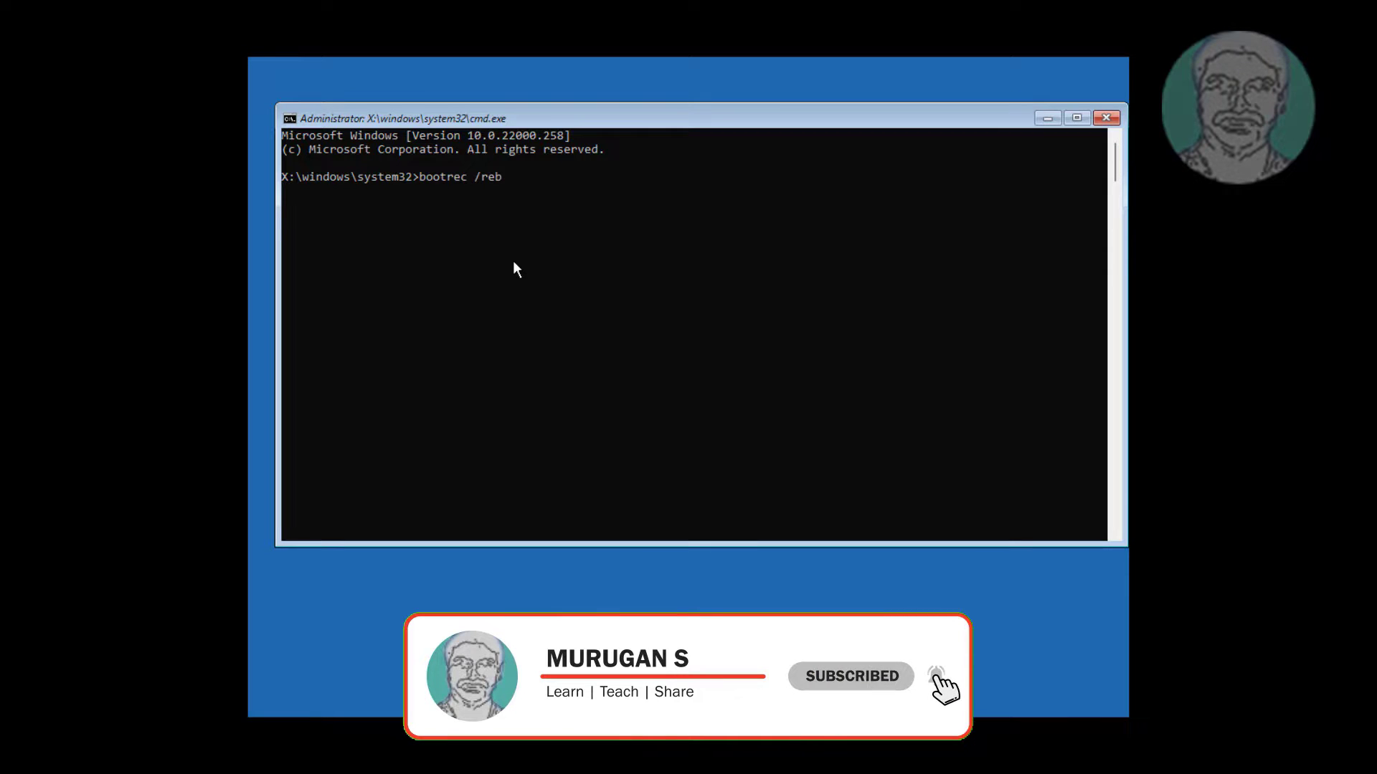
{"action": "type", "text": "uildbcd"}
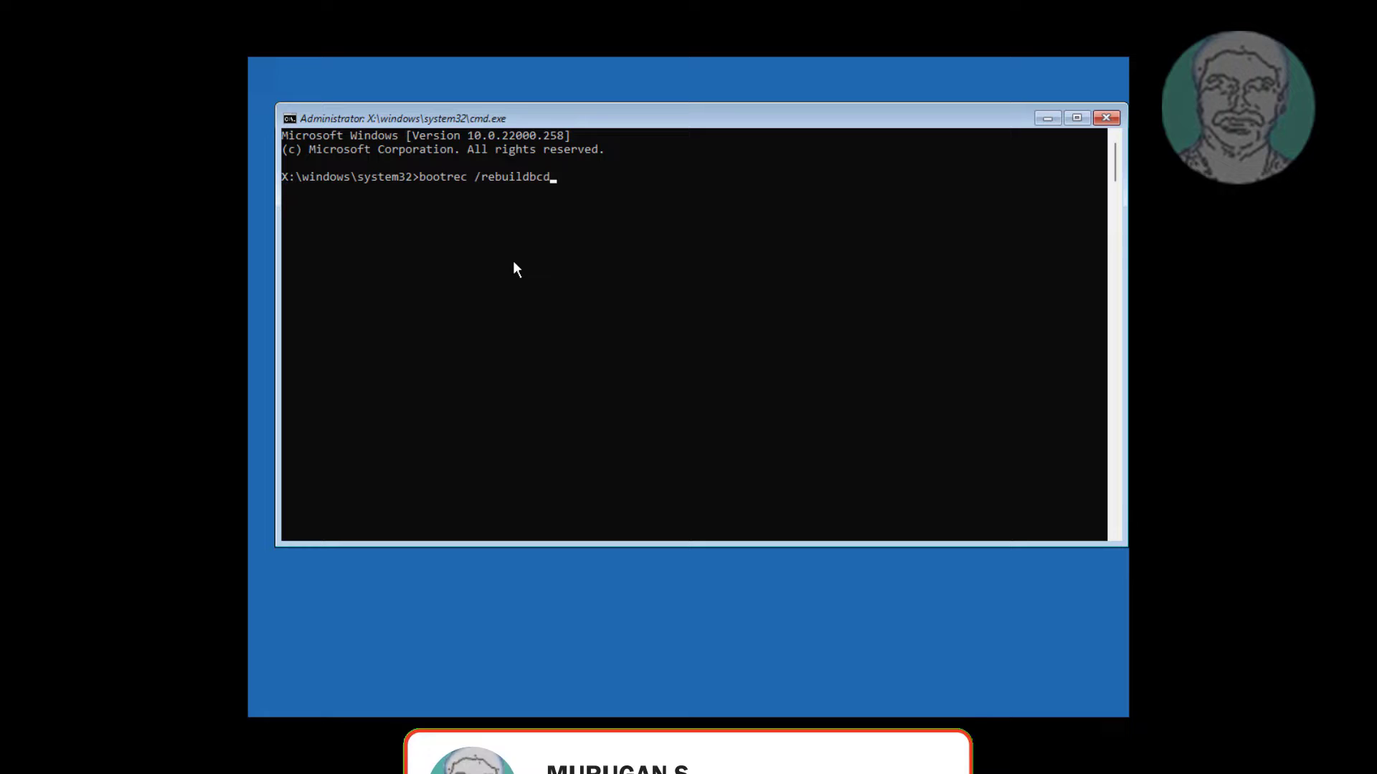
Step: Run bootrec /rebuildbcd successfully, then exit back to the 'Choose an option' screen
{"action": "key", "text": "Return"}
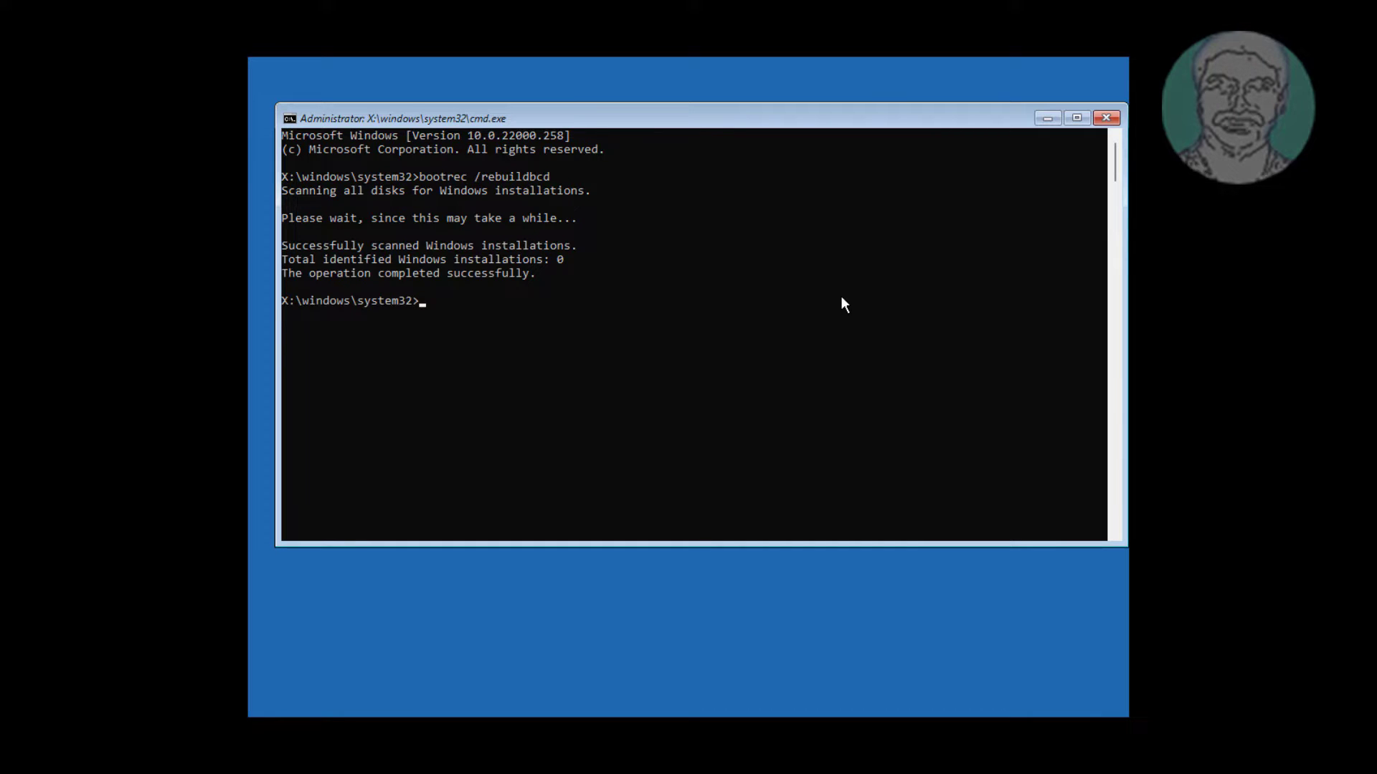
{"action": "type", "text": "ex"}
{"action": "type", "text": "it"}
{"action": "key", "text": "Return"}
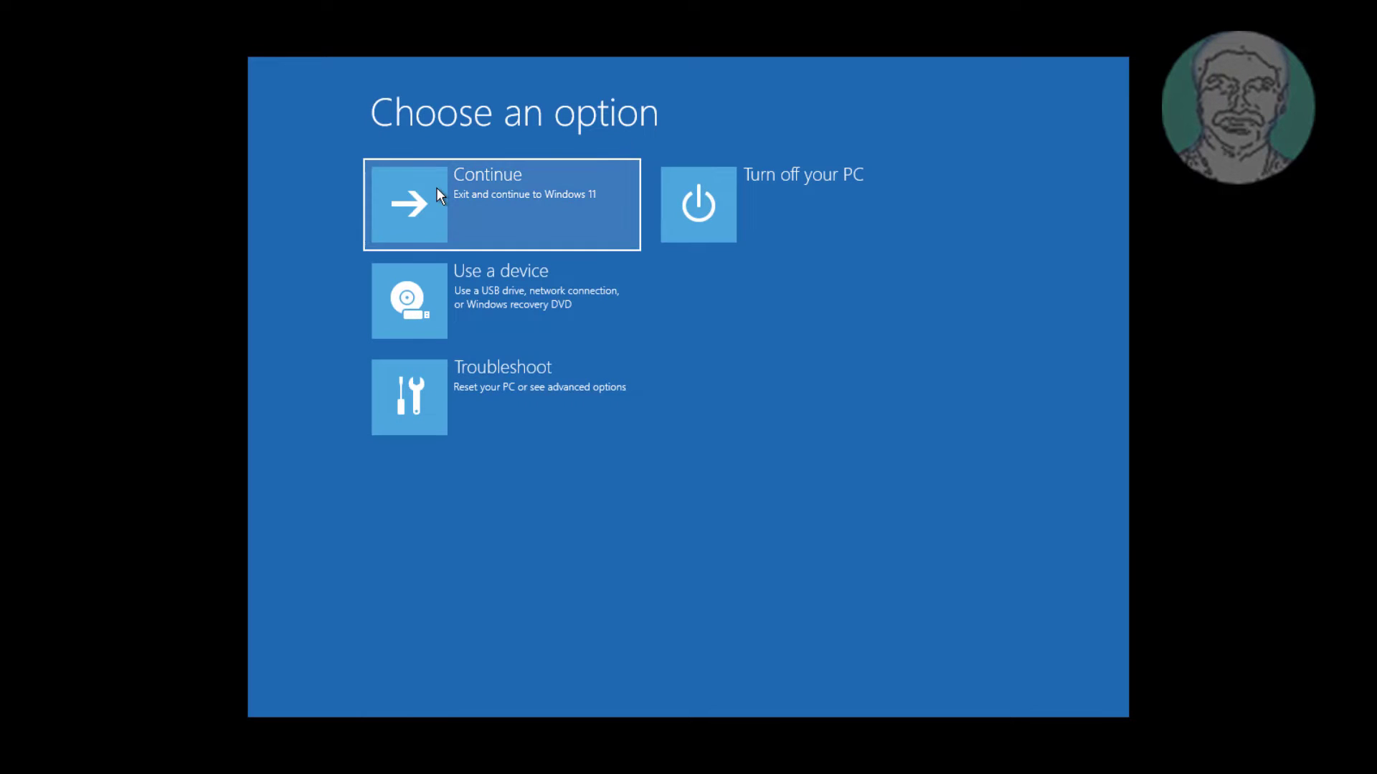